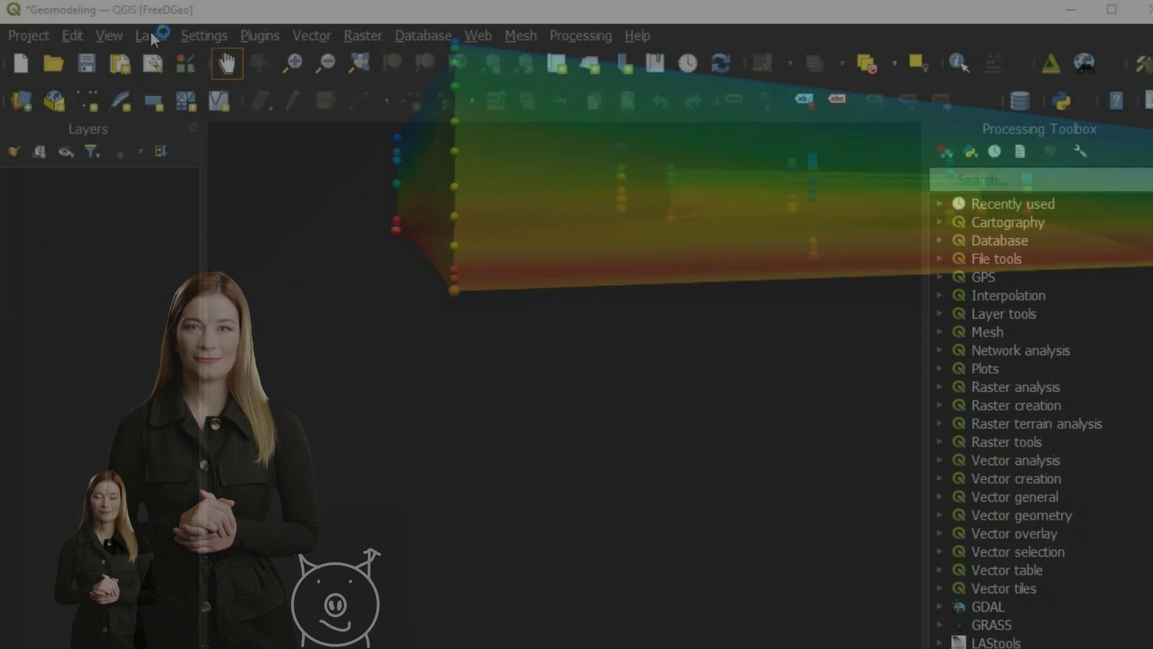
- Start adding a delimited text layer and load BH_with_tests.csv from D:\3D_interp as its source file
click(149, 34)
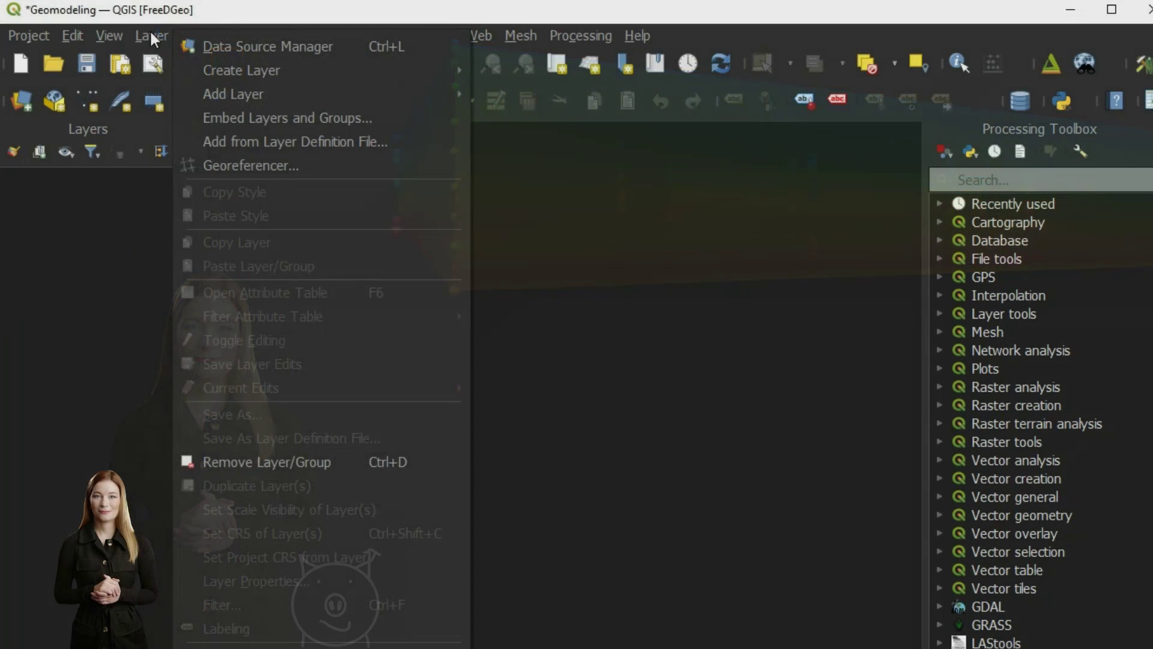
mouse_move(179, 98)
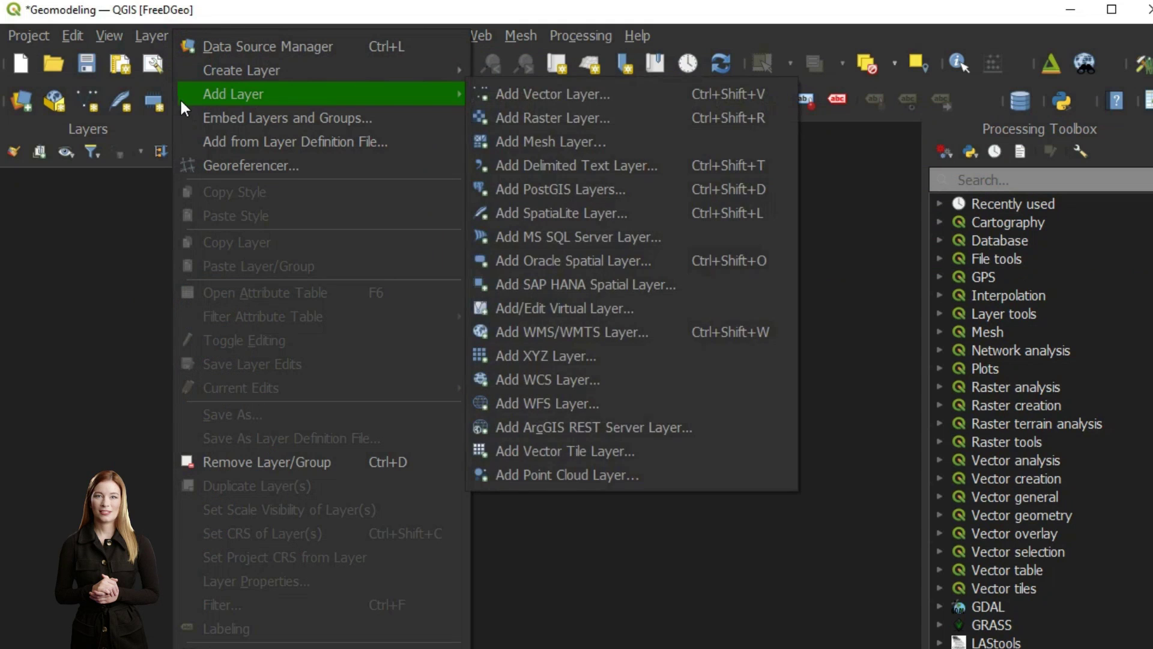
click(578, 168)
click(1028, 62)
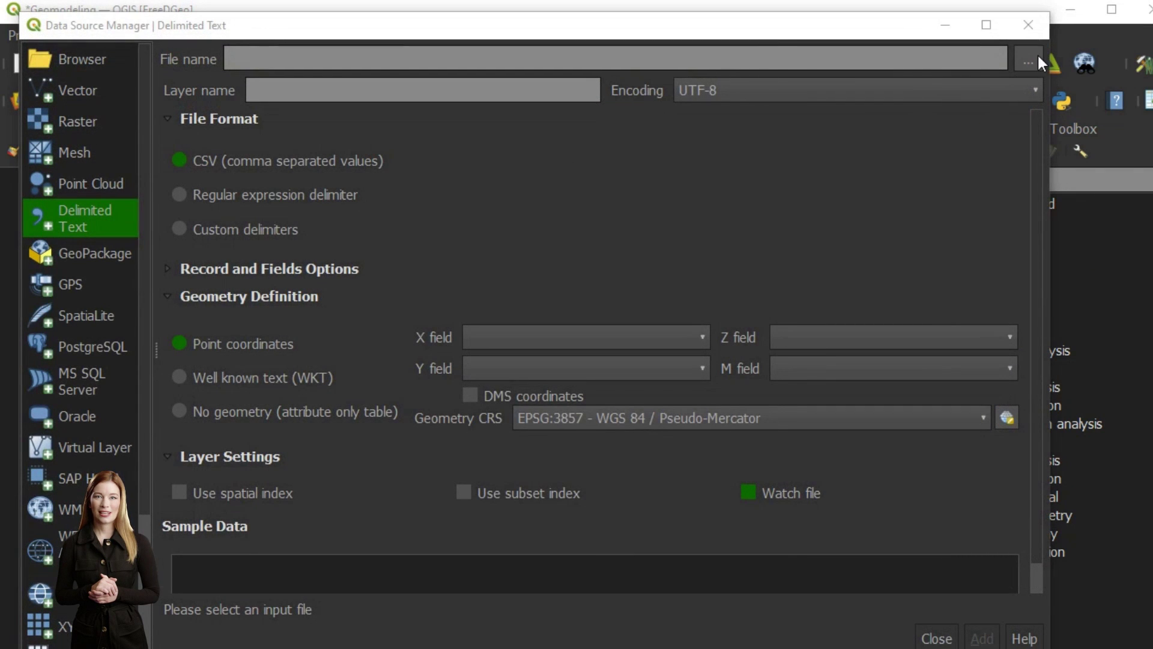
double_click(300, 191)
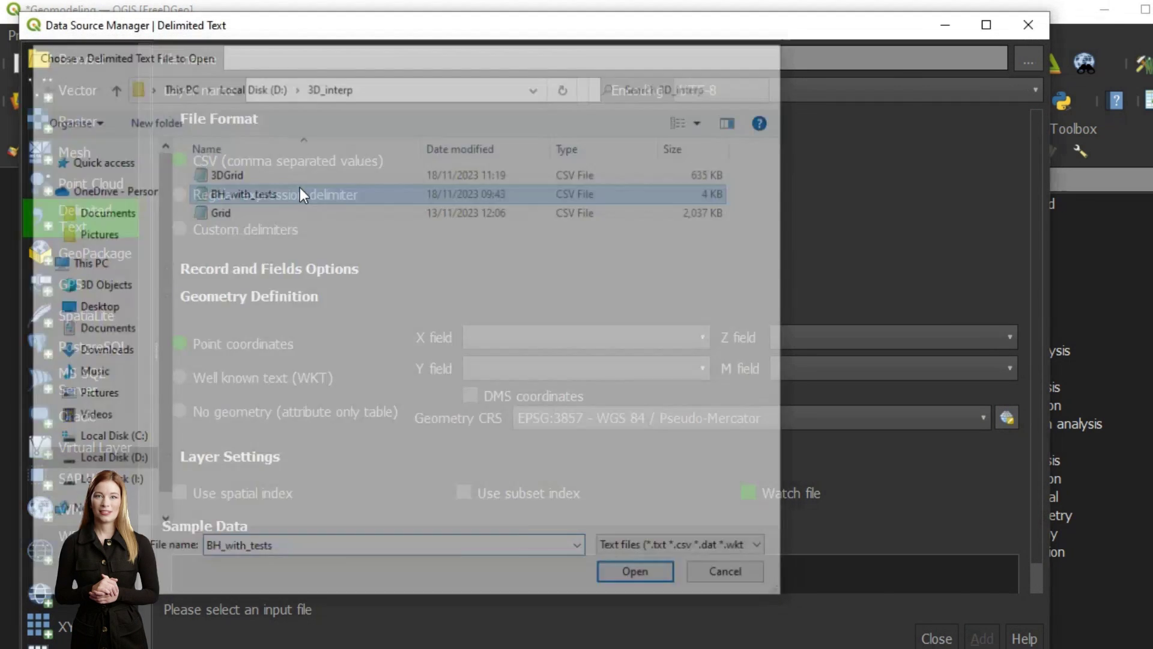
- Assign Z as the Z field, check the sample data, and add the BH_with_tests layer to the project
click(783, 344)
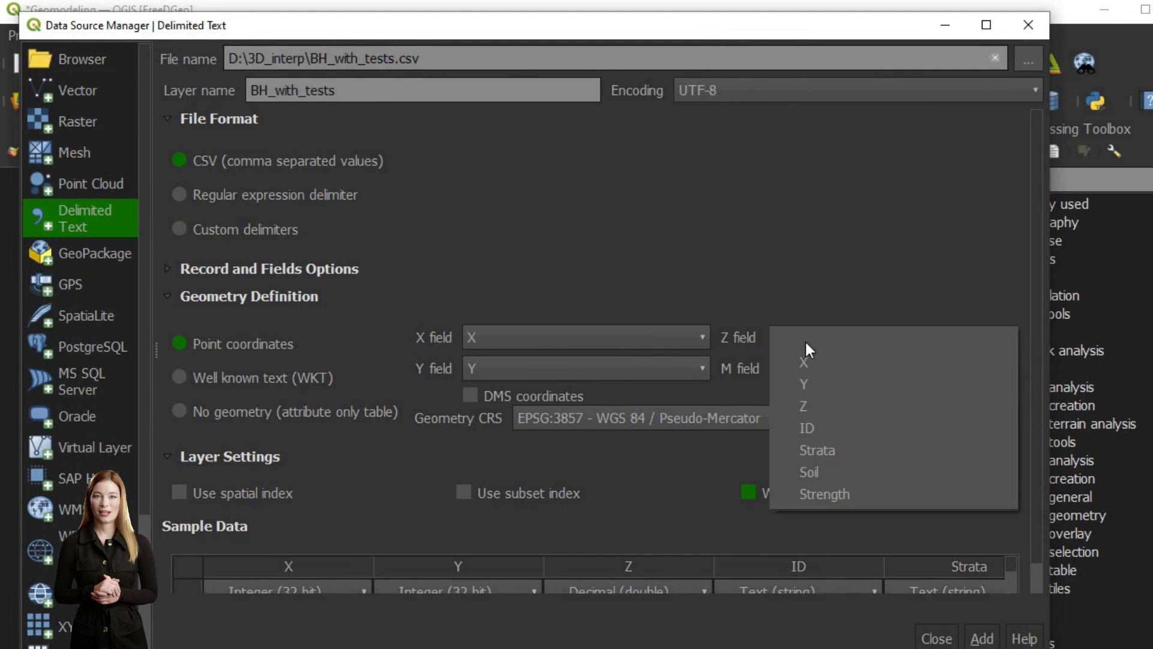
click(813, 407)
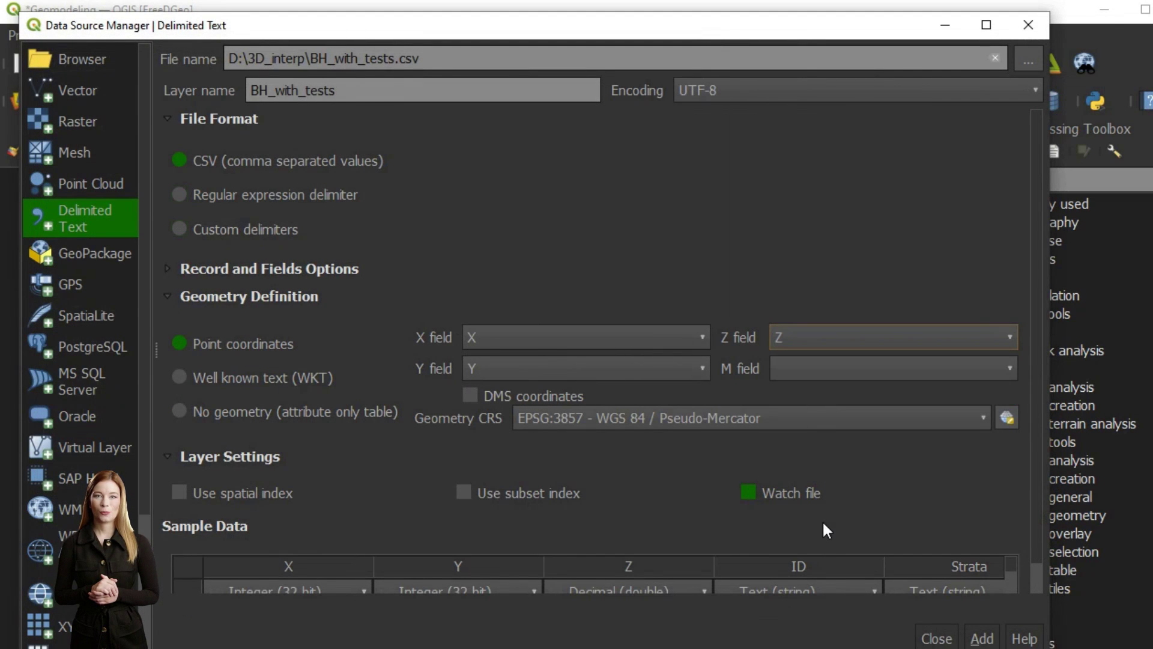
scroll(823, 520, down, 1)
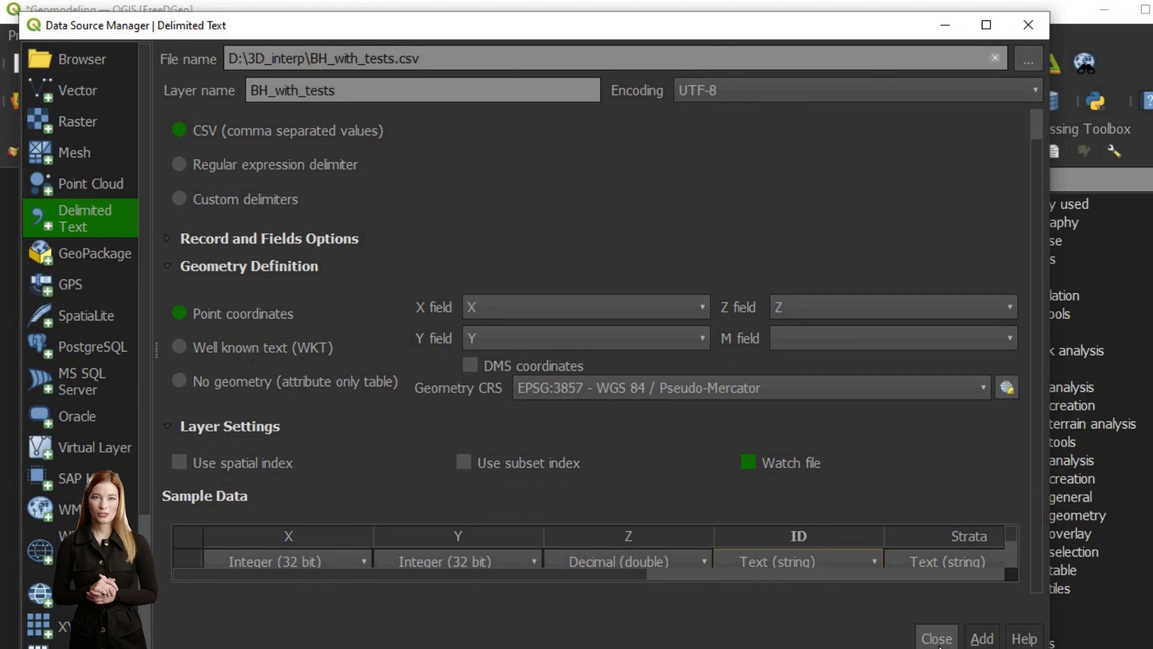
scroll(818, 552, down, 1)
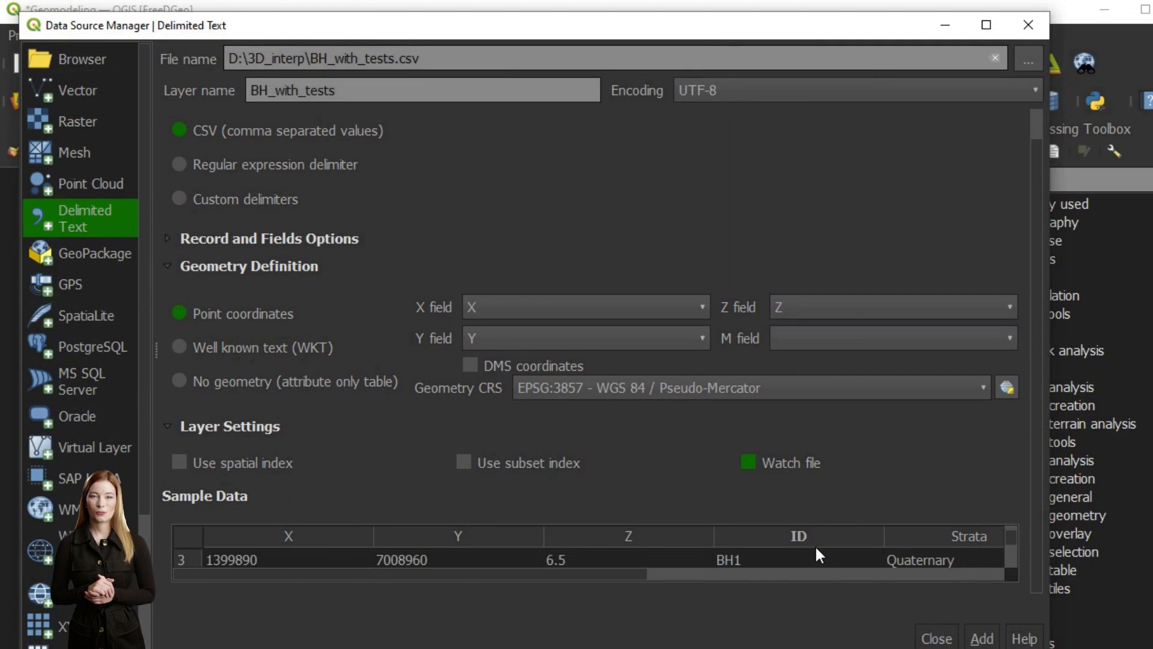
click(985, 638)
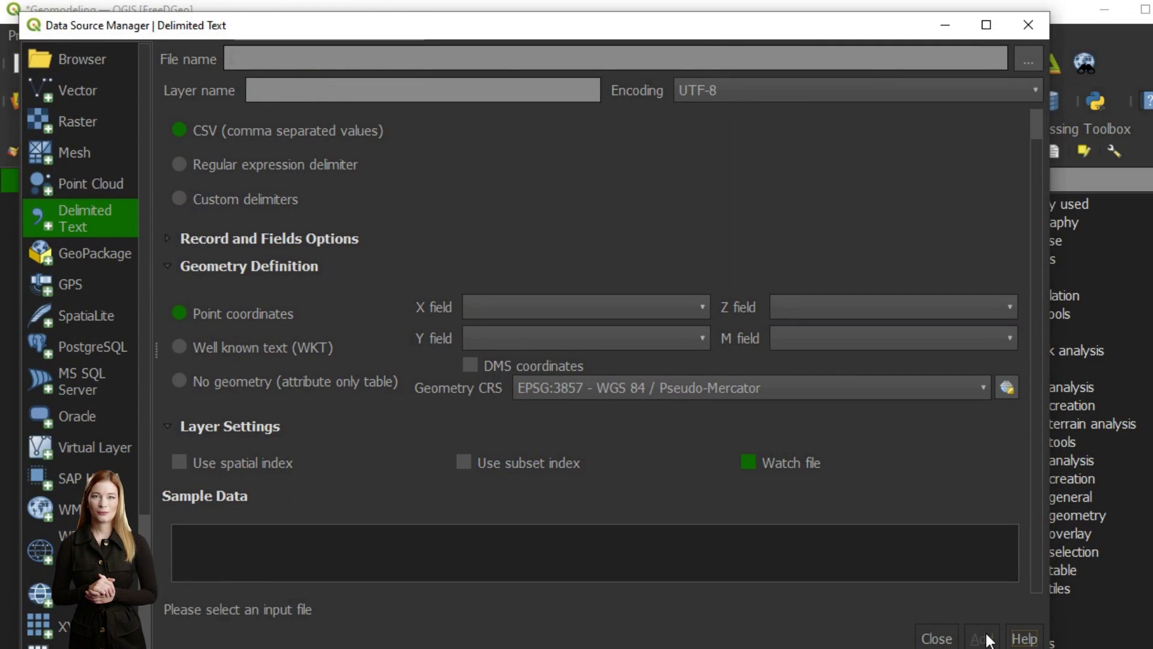
click(937, 637)
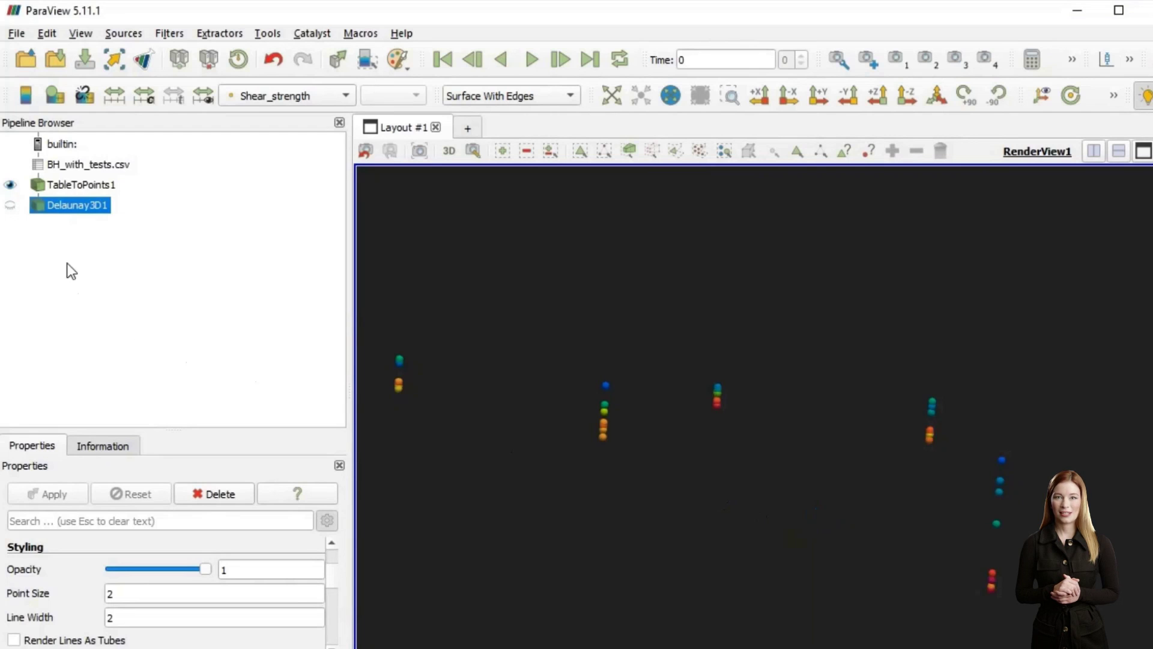
- In ParaView, show the Delaunay3D1 mesh together with the borehole points and examine its triangulated surface
click(10, 206)
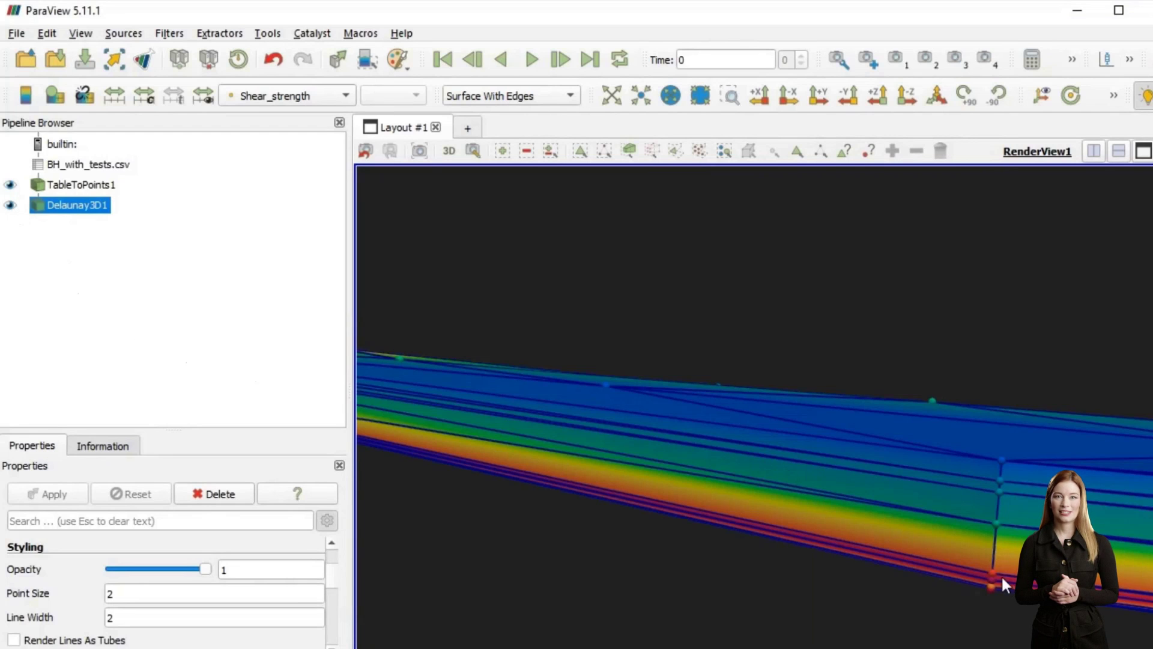
drag(998, 555, 744, 455)
drag(643, 458, 634, 466)
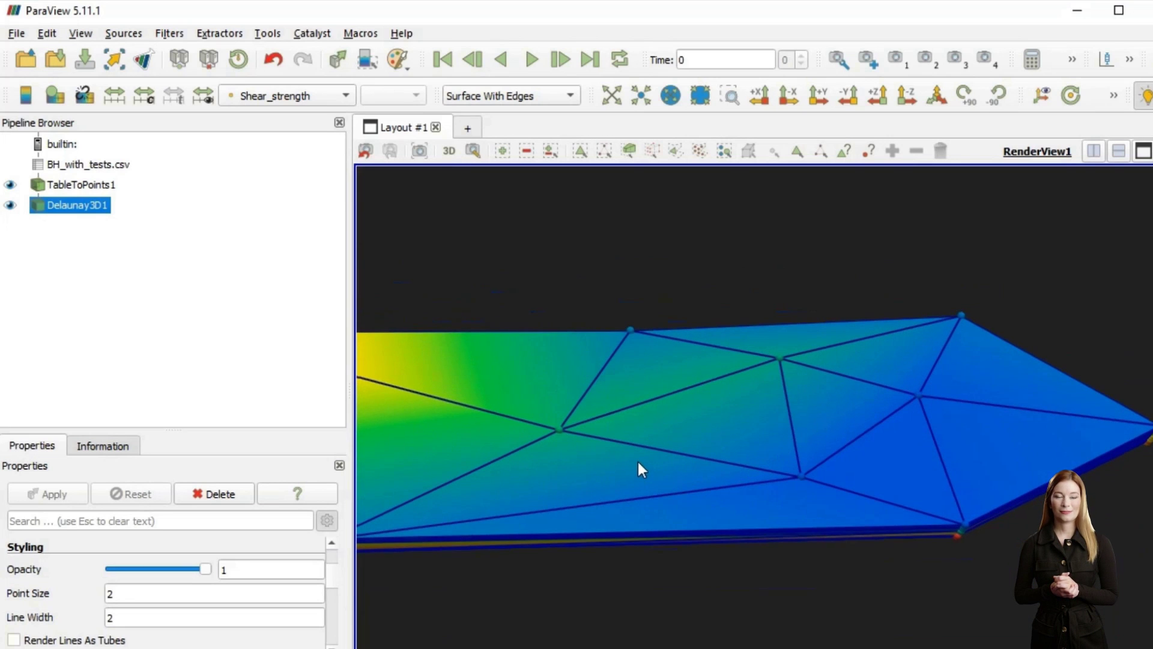
- Apply a Point Volume Interpolator filter to Delaunay3D1 using VoronoiKernel as the kernel
key(alt+l)
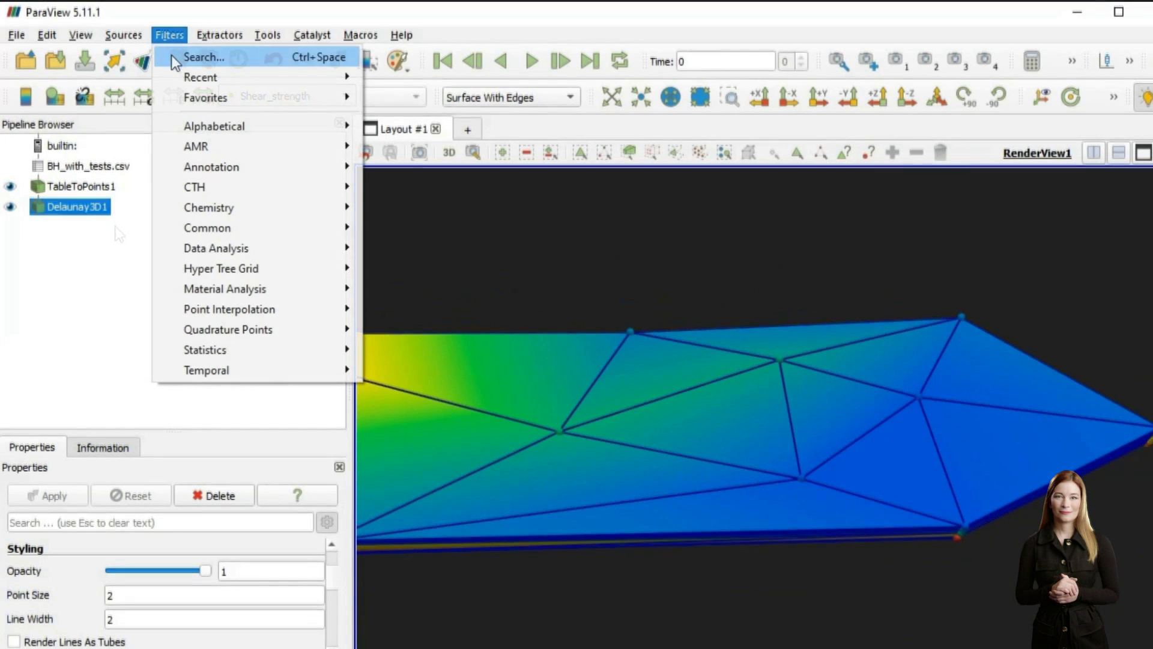
mouse_move(329, 86)
click(447, 81)
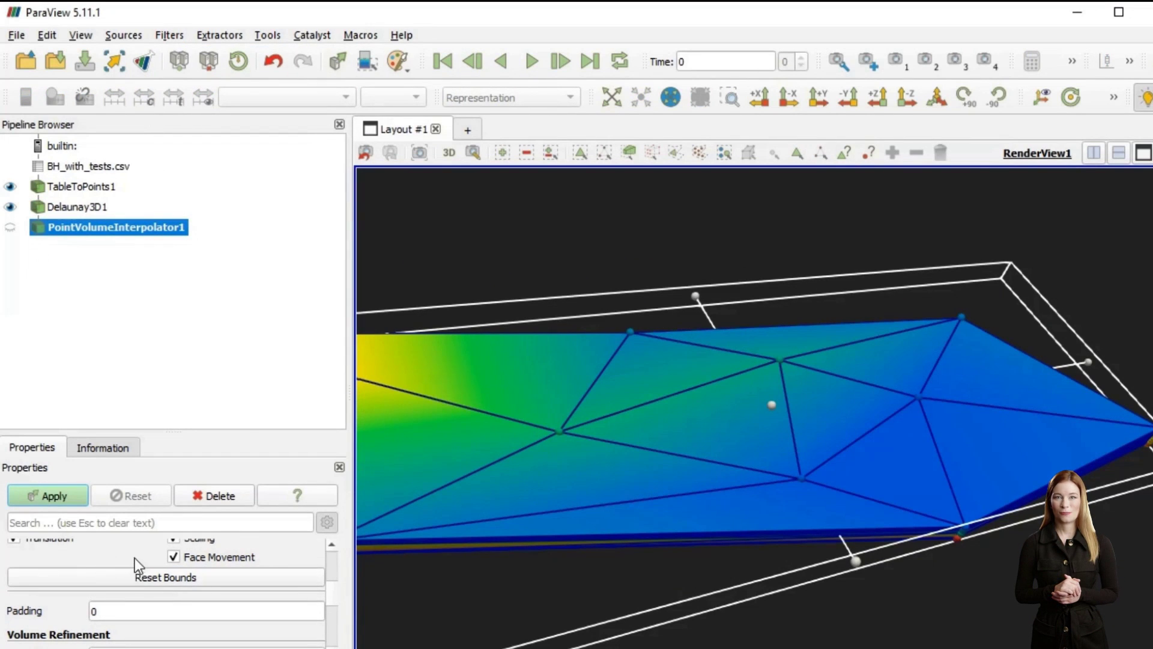
scroll(135, 557, down, 10)
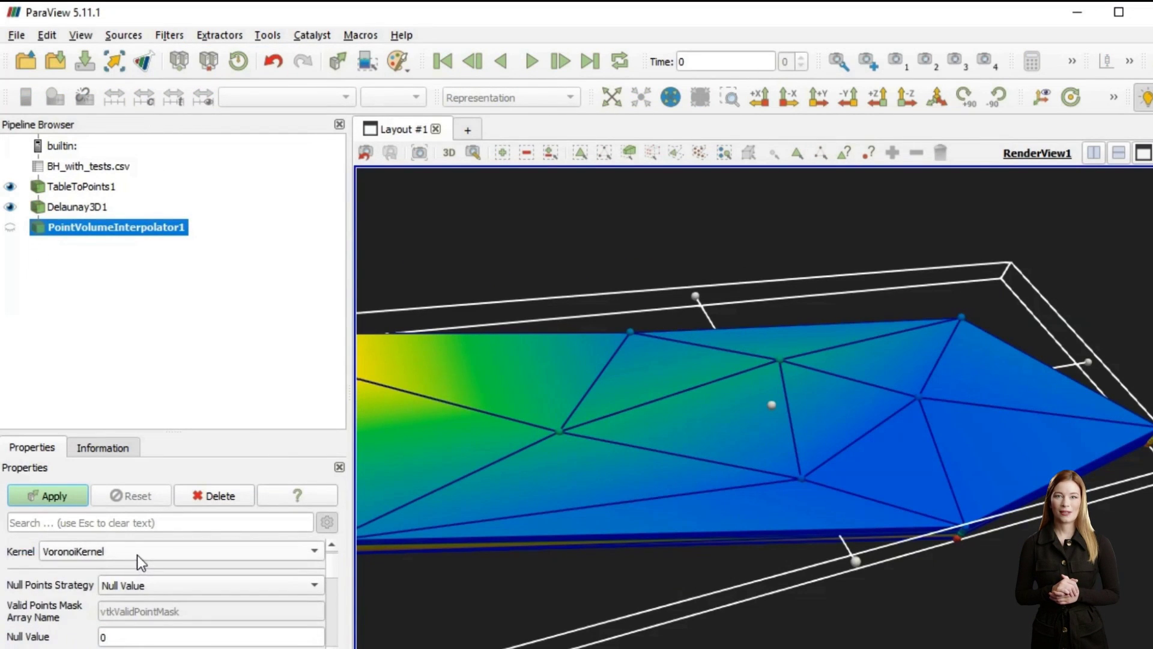
click(139, 551)
click(81, 551)
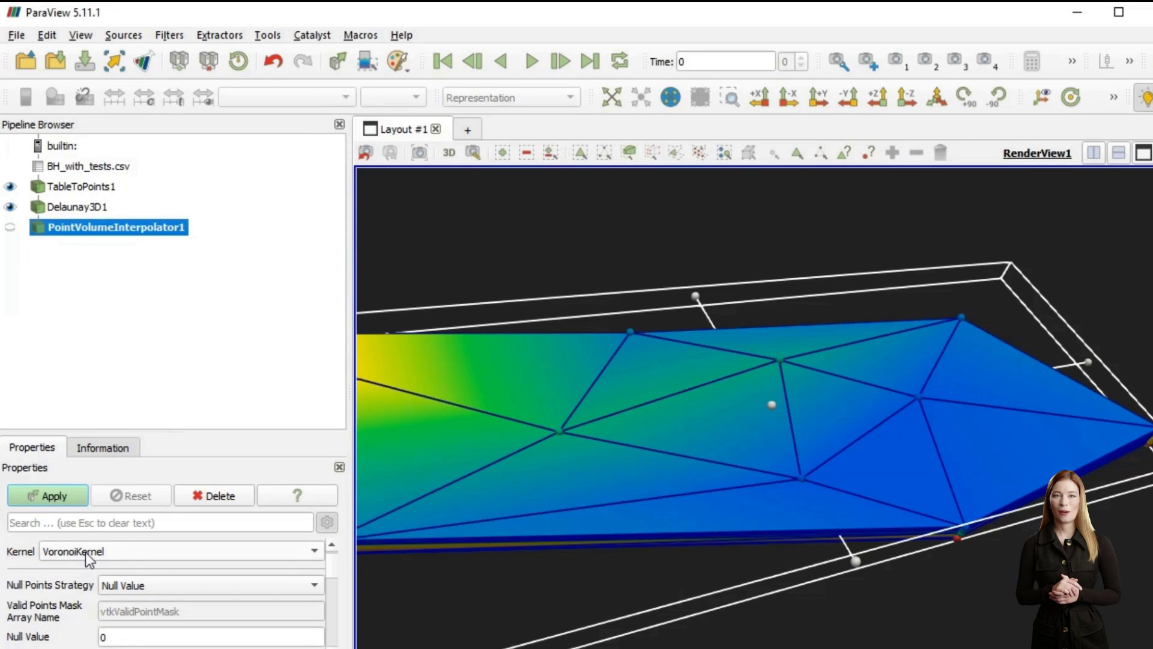
click(66, 497)
- Change the representation of PointVolumeInterpolator1 from an outline to Points
scroll(219, 564, down, 2)
scroll(218, 564, down, 3)
click(173, 562)
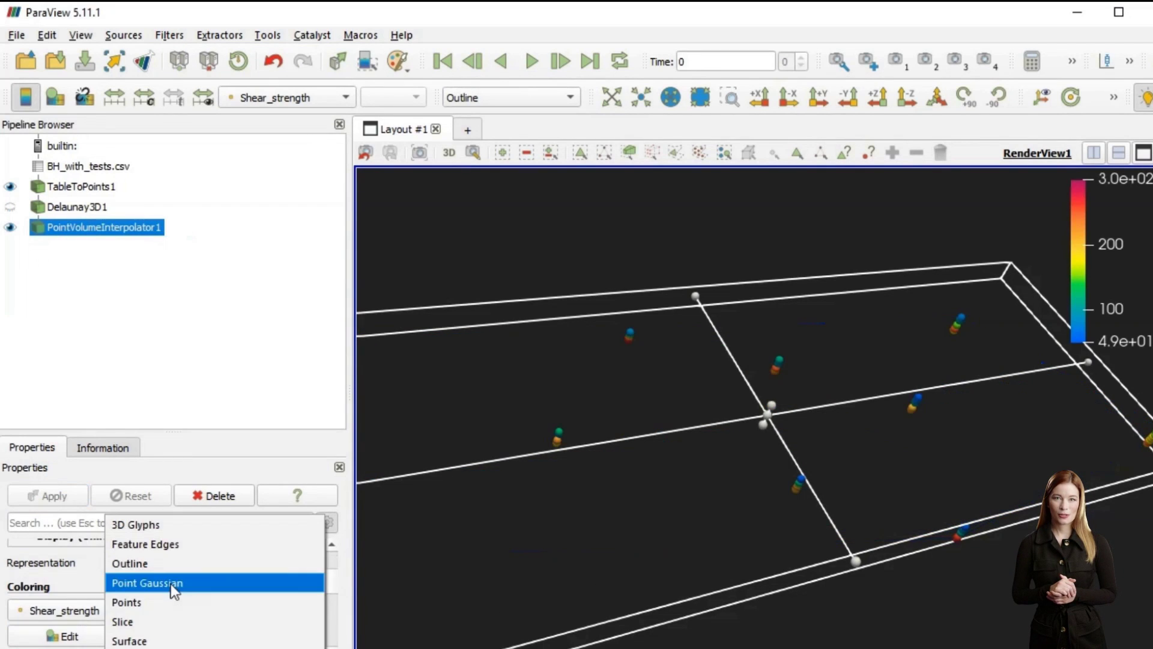
click(168, 602)
drag(421, 567, 1030, 401)
- Set the point size of the interpolated volume to 8
scroll(120, 599, down, 4)
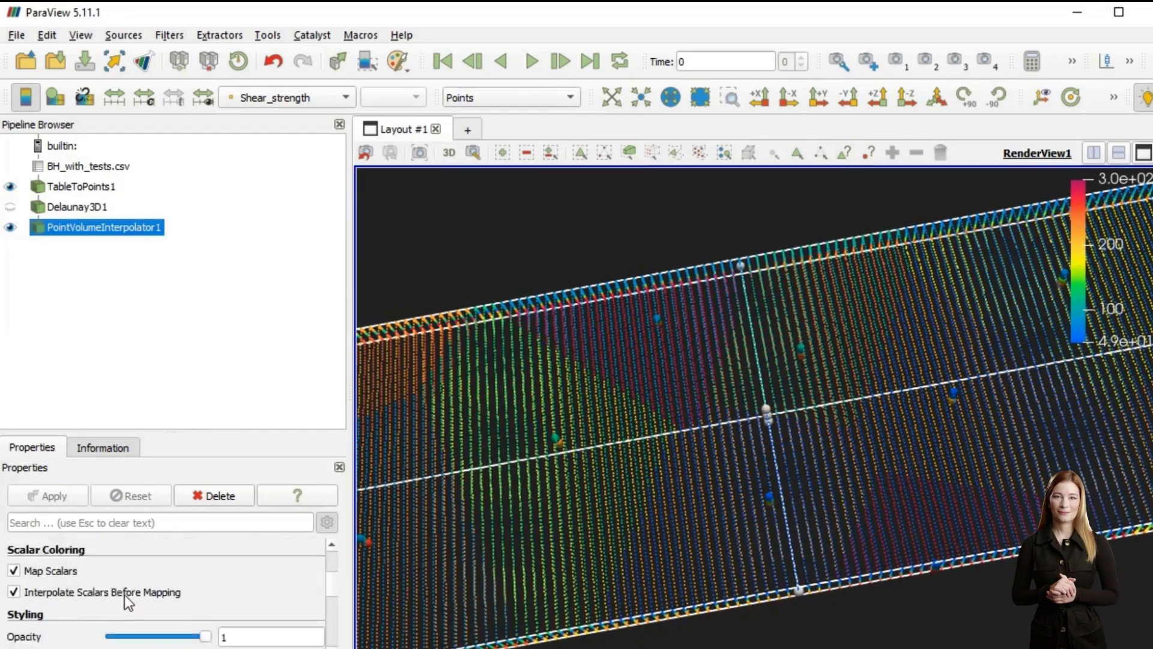
double_click(143, 627)
text(8)
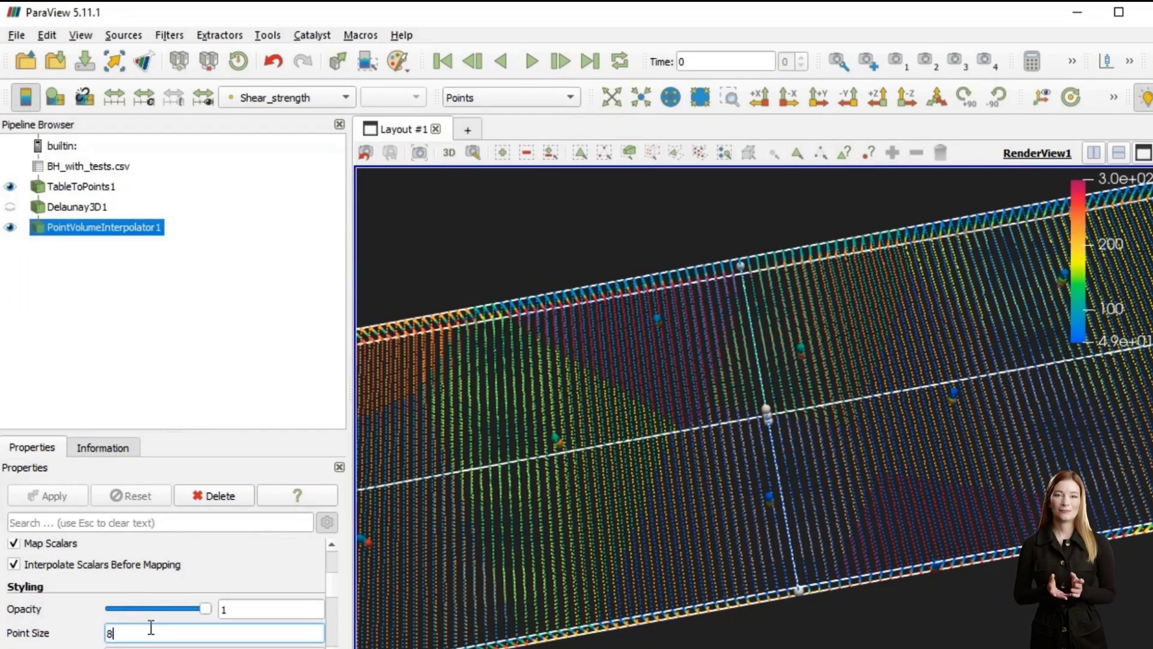
key(Return)
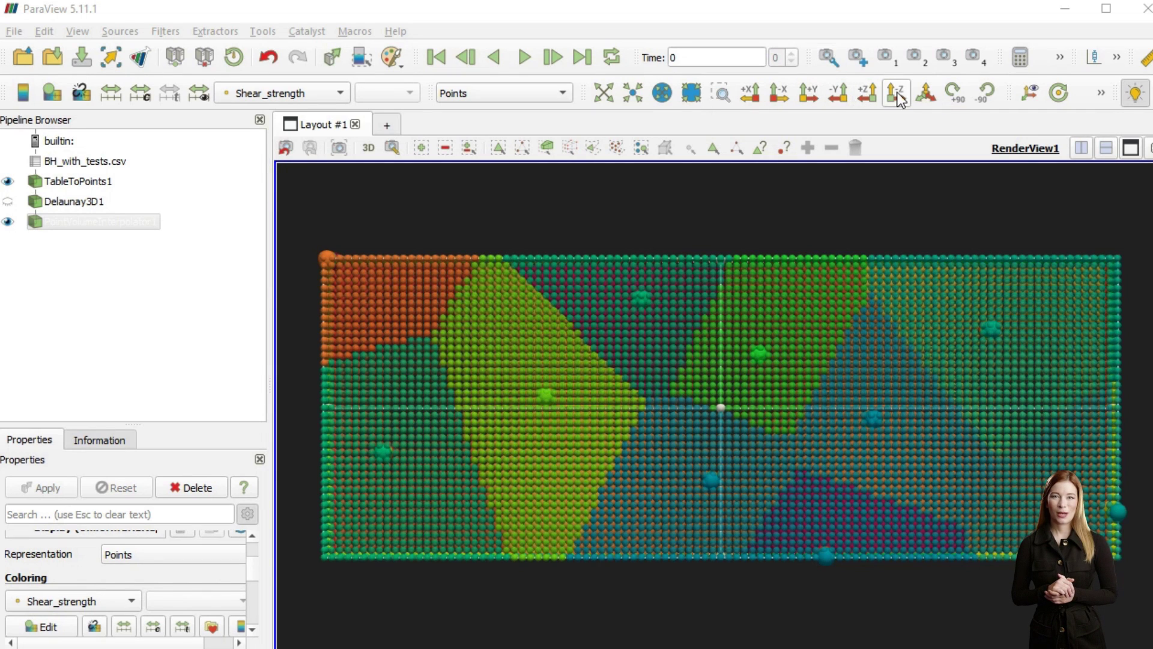
- Examine the interpolated Shear_strength points along the +Z direction and from an oblique angle
click(875, 98)
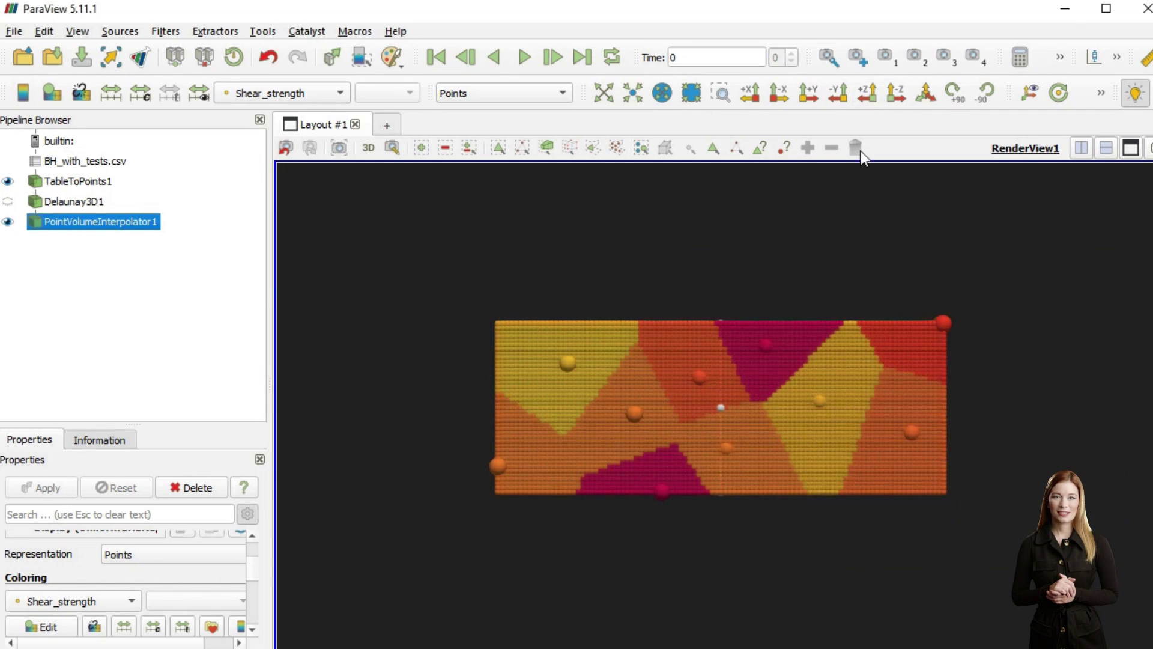
drag(713, 374, 630, 507)
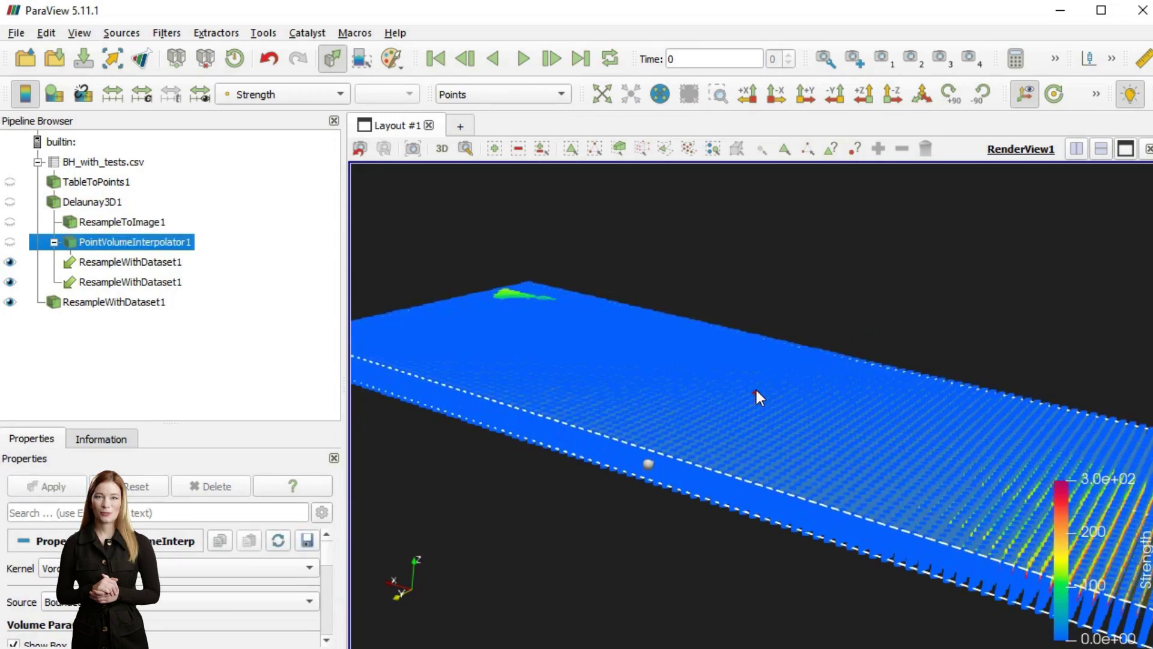
- Reshape the interpolation bounding box by moving its upper face and its long front face
mouse_move(759, 394)
mouse_down()
mouse_move(751, 368)
mouse_move(748, 383)
mouse_up()
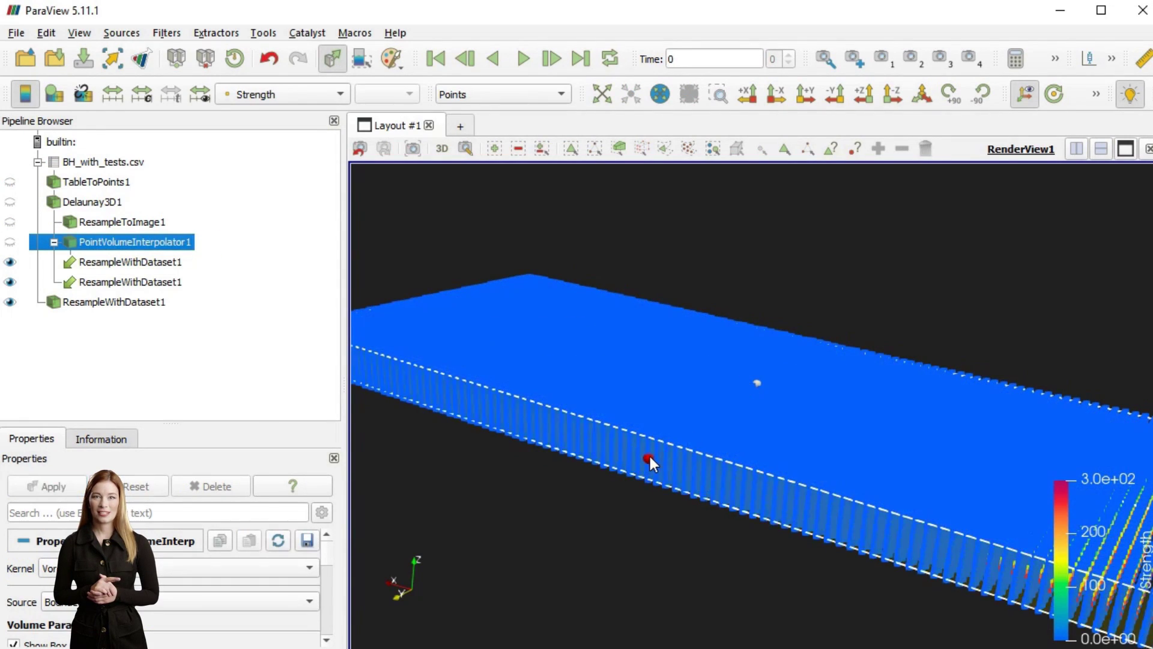
drag(649, 453, 790, 531)
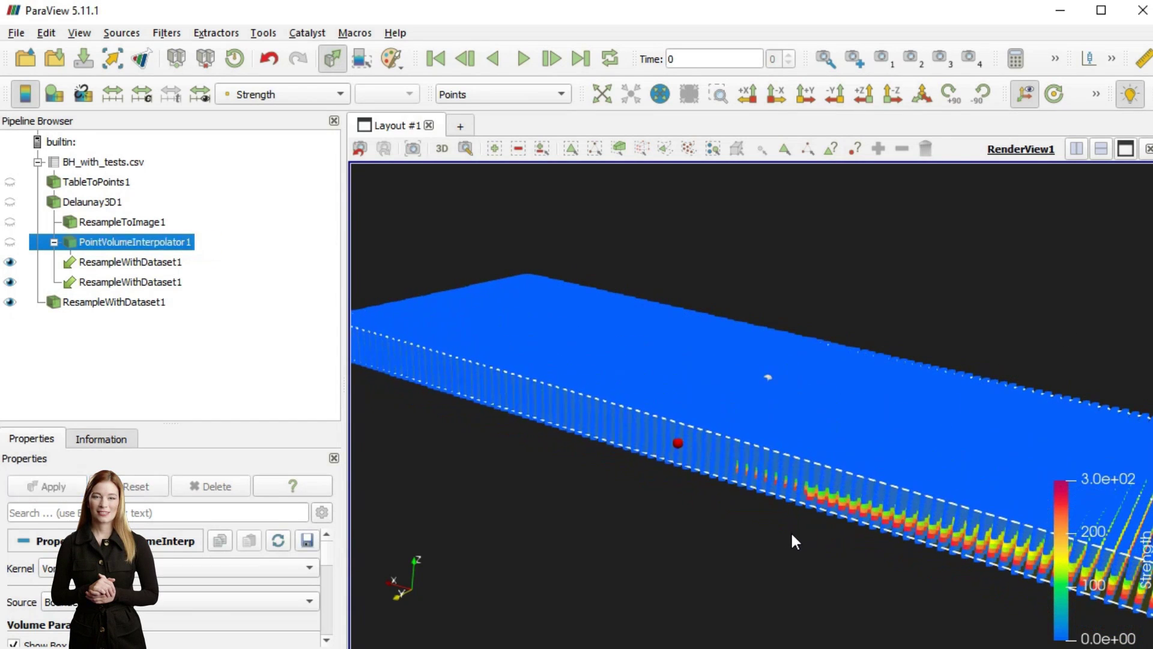
- Save the PointVolumeInterpolator1 data as 3DGrid.csv in D:/3D_interp, overwriting the existing file
click(23, 33)
click(42, 182)
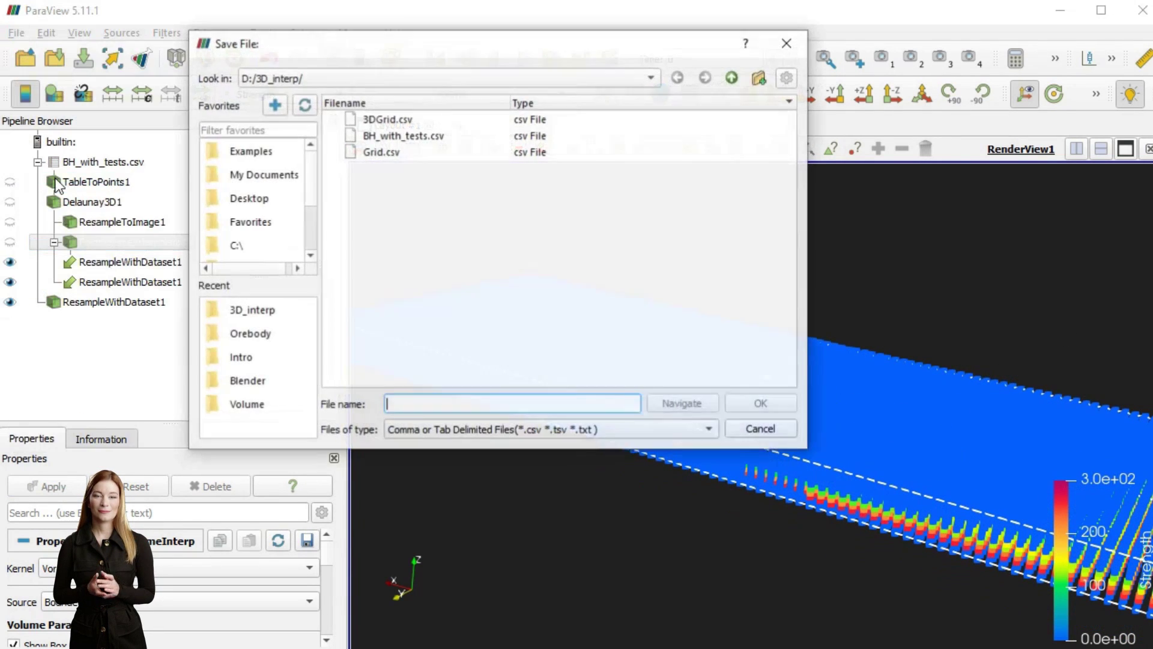
click(388, 119)
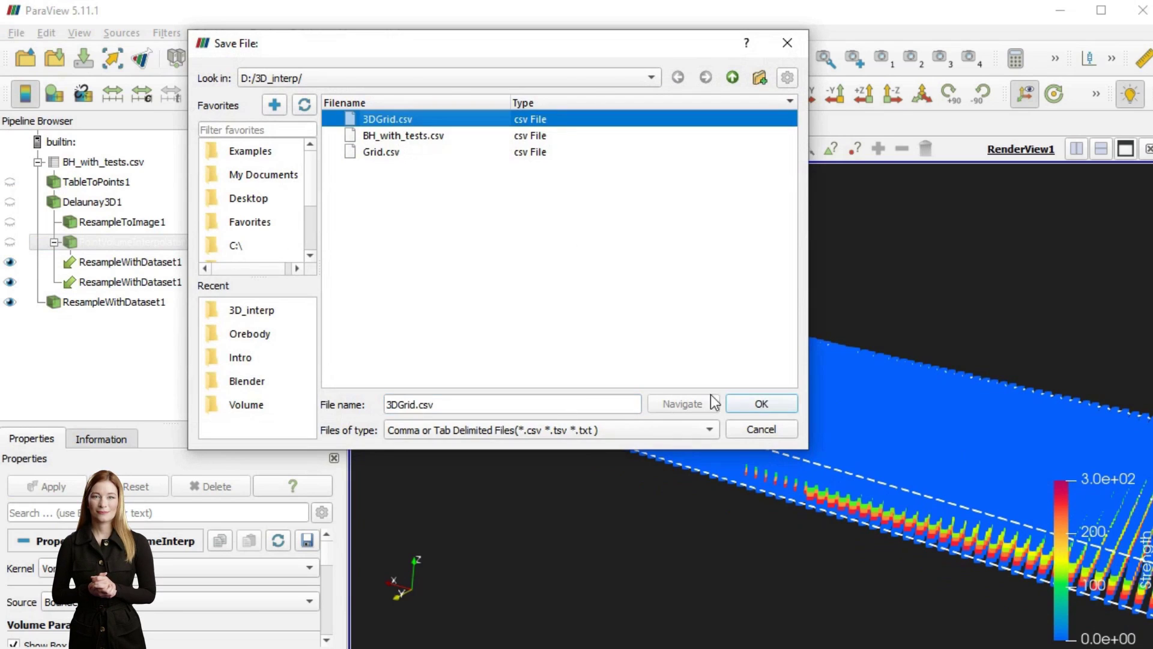
click(760, 403)
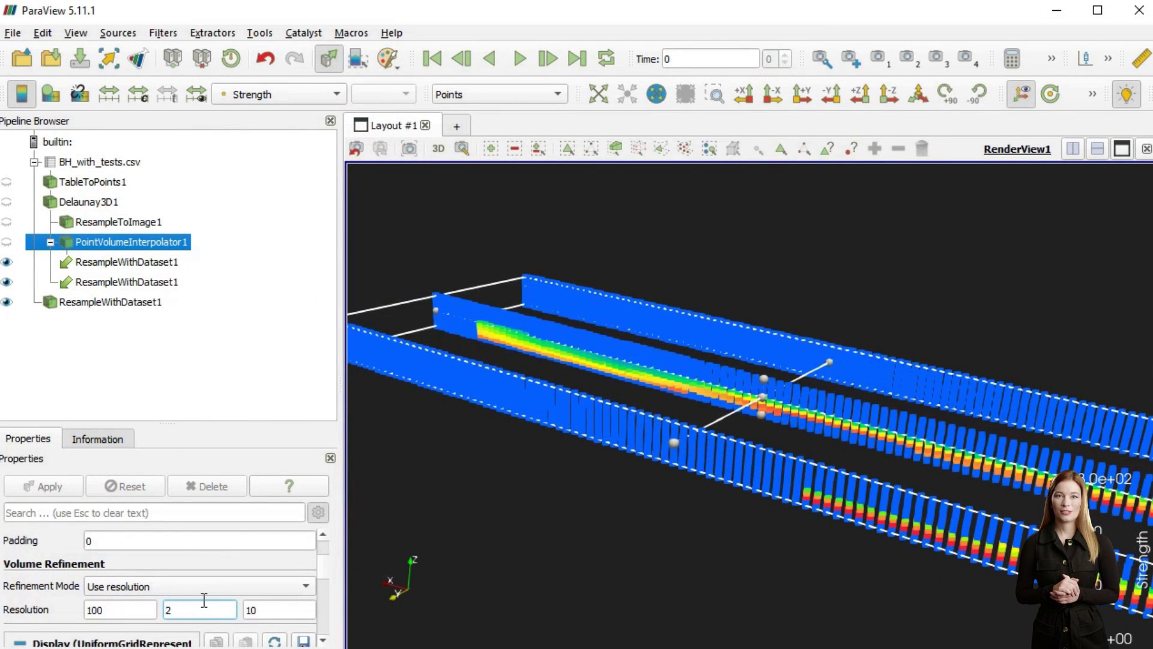
- Set the volume refinement resolution of PointVolumeInterpolator1 to 50 in the first direction and 20 in the second
text(0)
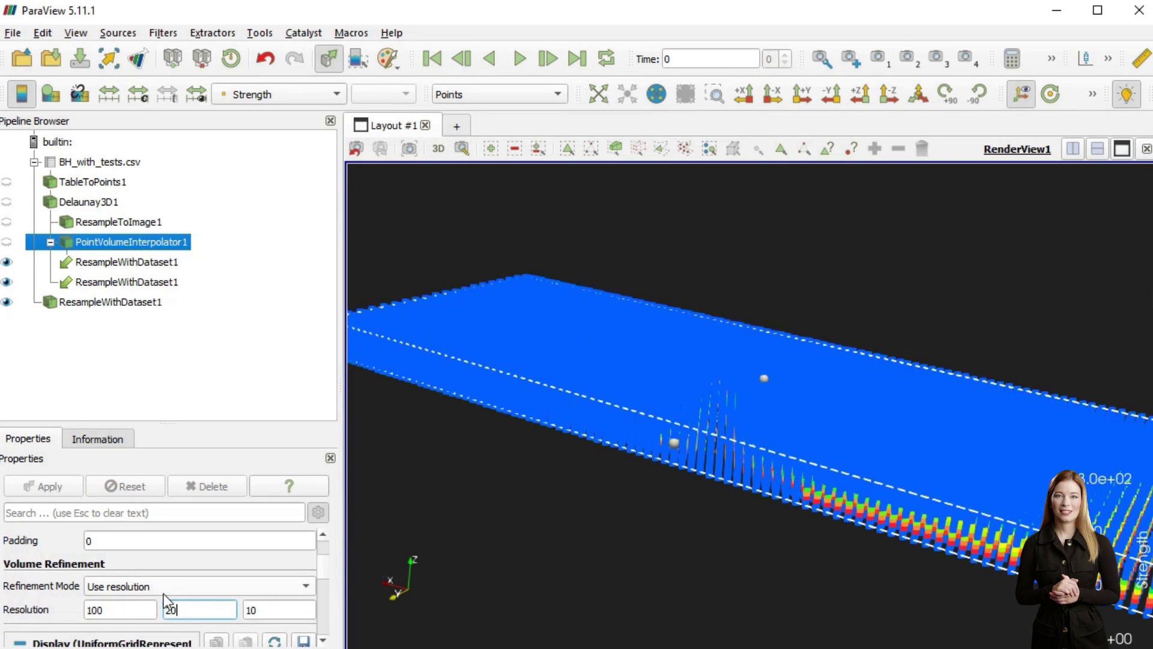
double_click(120, 617)
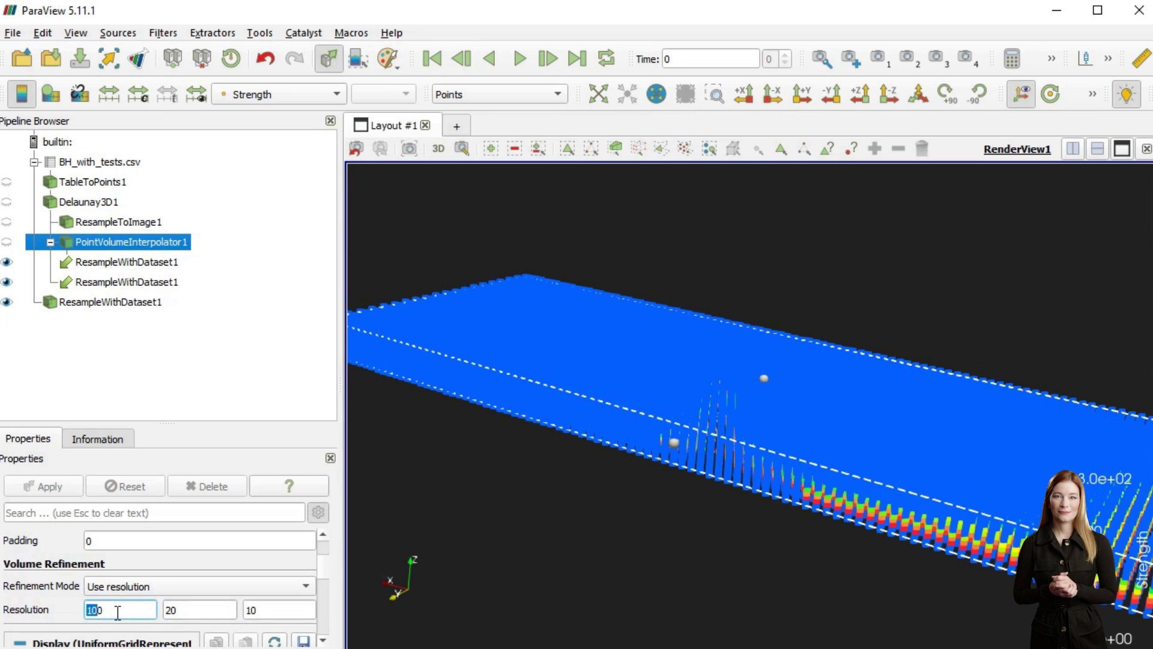
drag(113, 611, 86, 611)
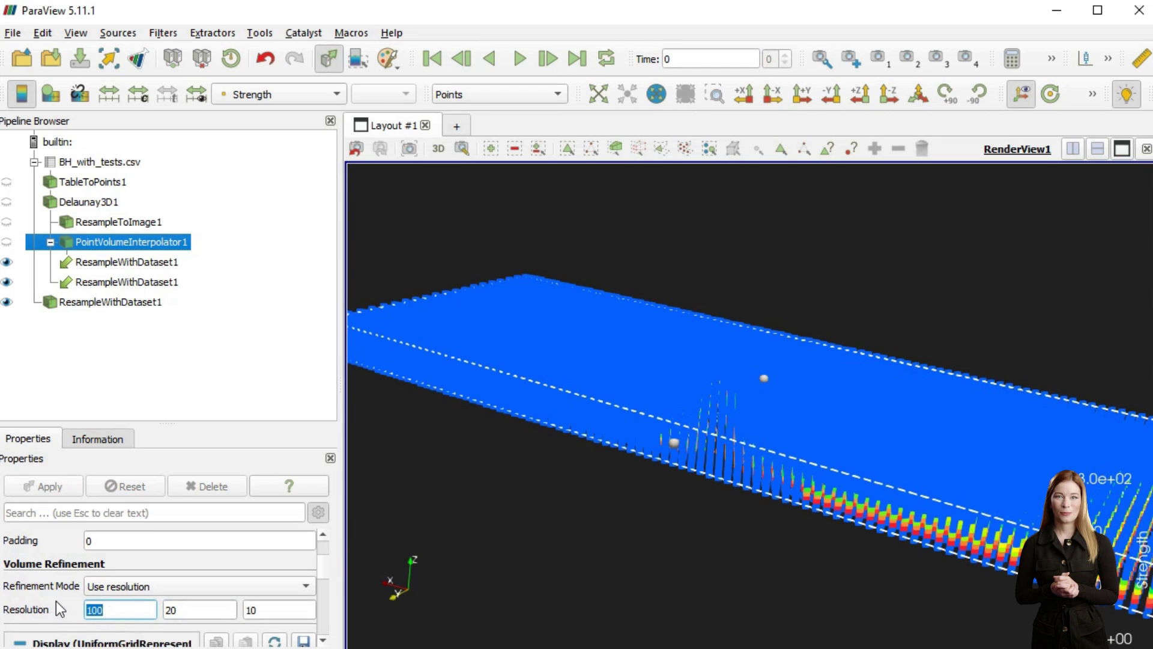
text(5)
key(Return)
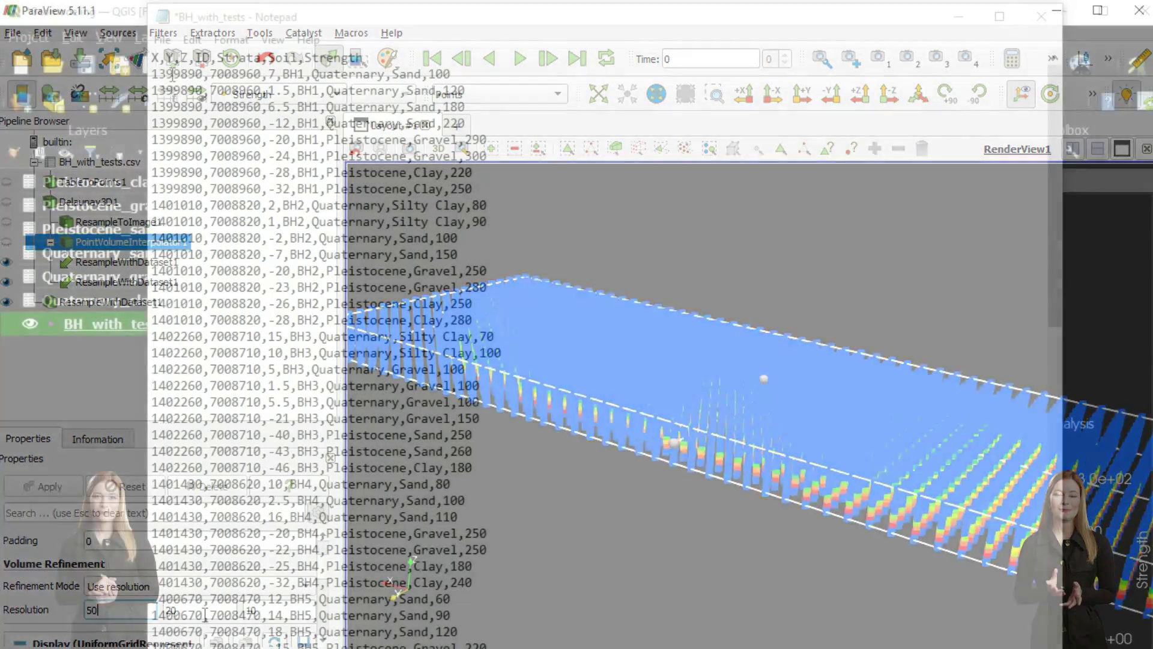
- In the BH_with_tests file in Notepad, duplicate the BH1 Pleistocene gravel row at Z -20 directly above the original
drag(151, 74, 150, 140)
key(ctrl+c)
click(151, 140)
key(Return)
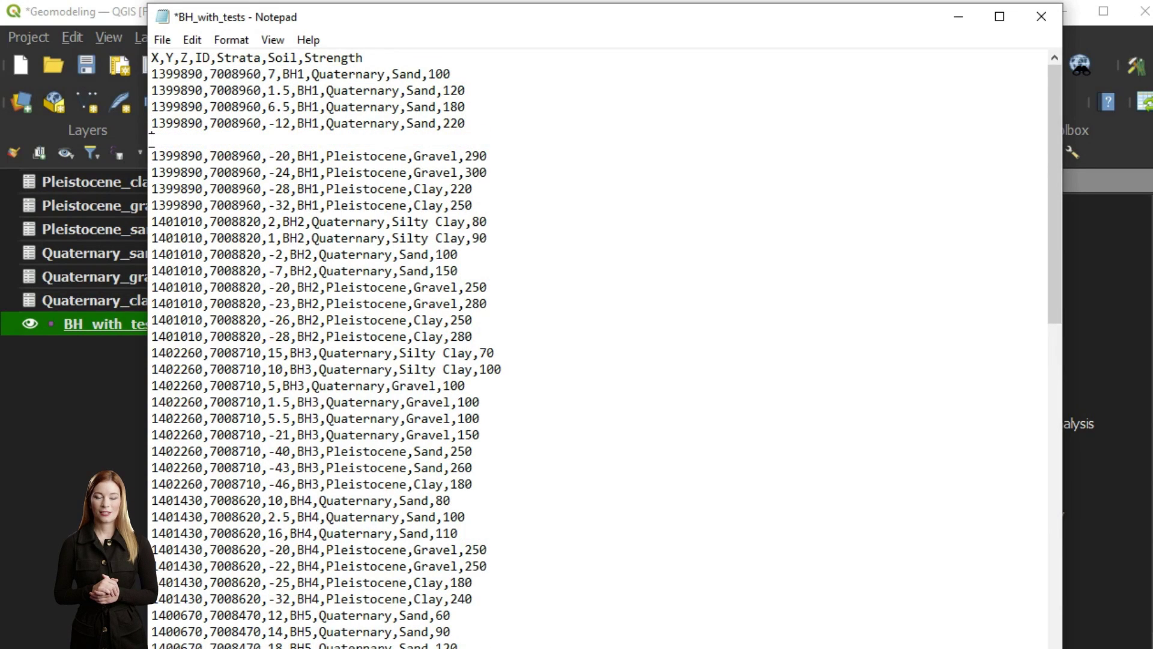
key(Up)
key(ctrl+v)
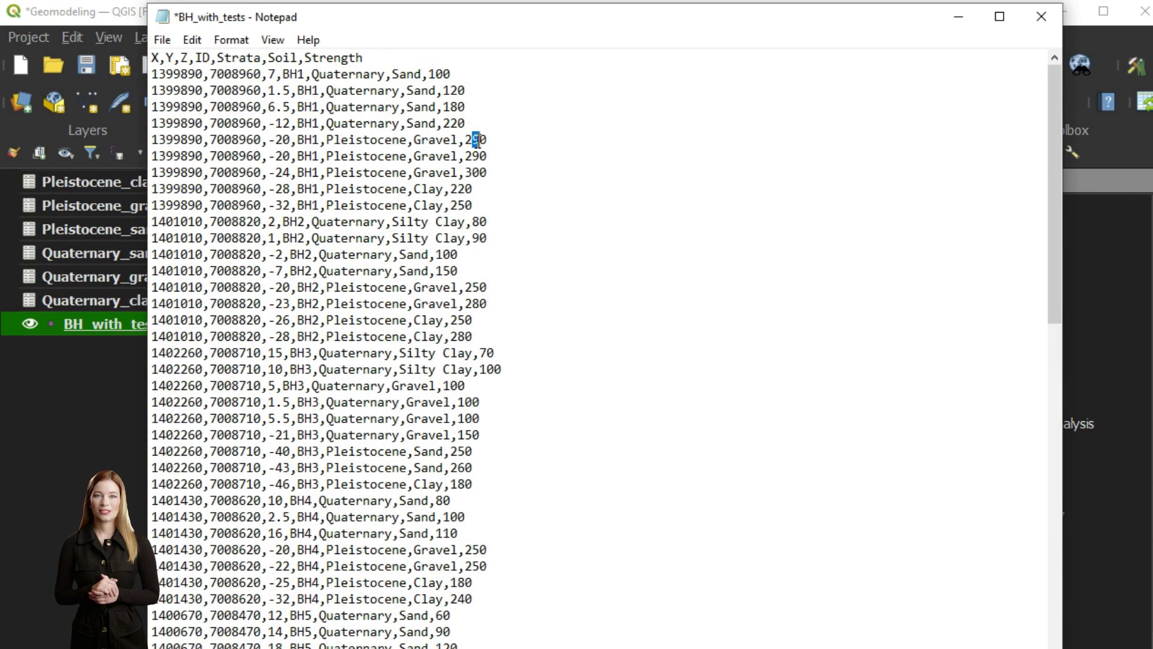
- Change the duplicated BH1 row at Z -20 to Quaternary,Sand with a strength of 220
text(2)
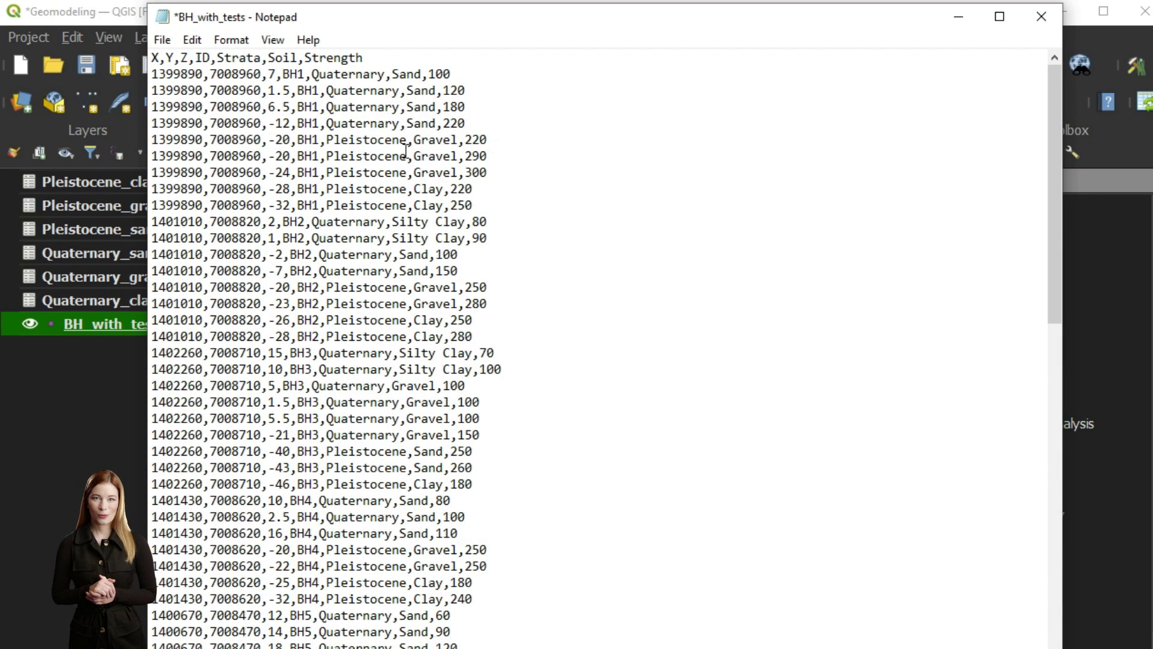
drag(324, 126, 442, 129)
drag(325, 140, 156, 73)
key(ctrl+v)
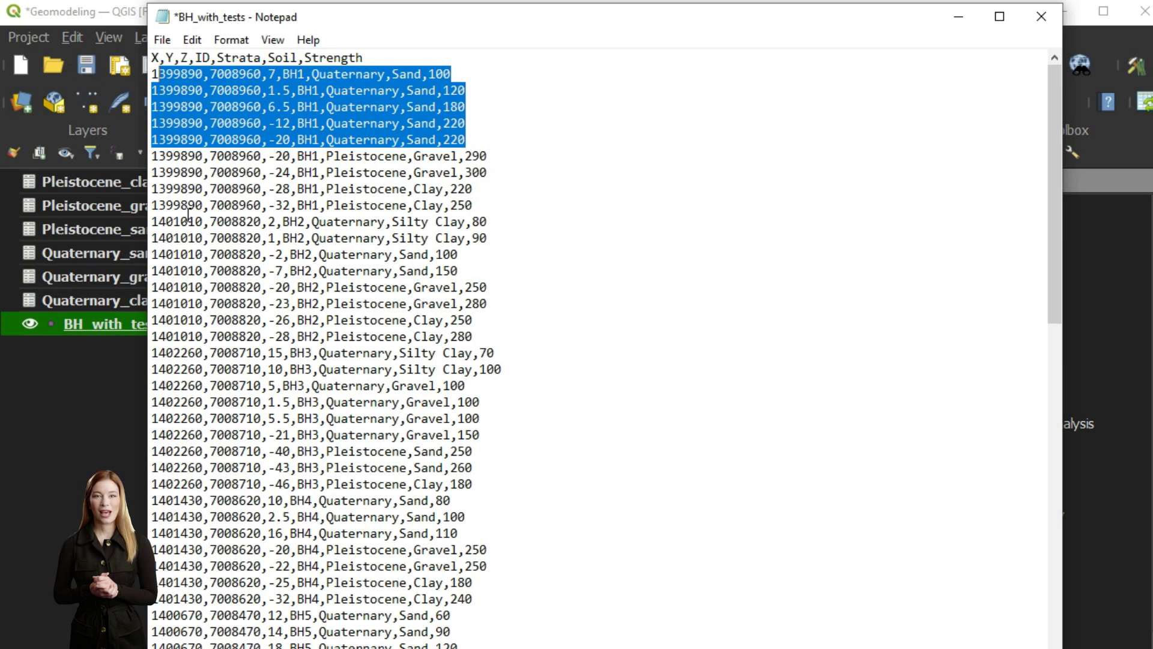
drag(157, 222, 502, 268)
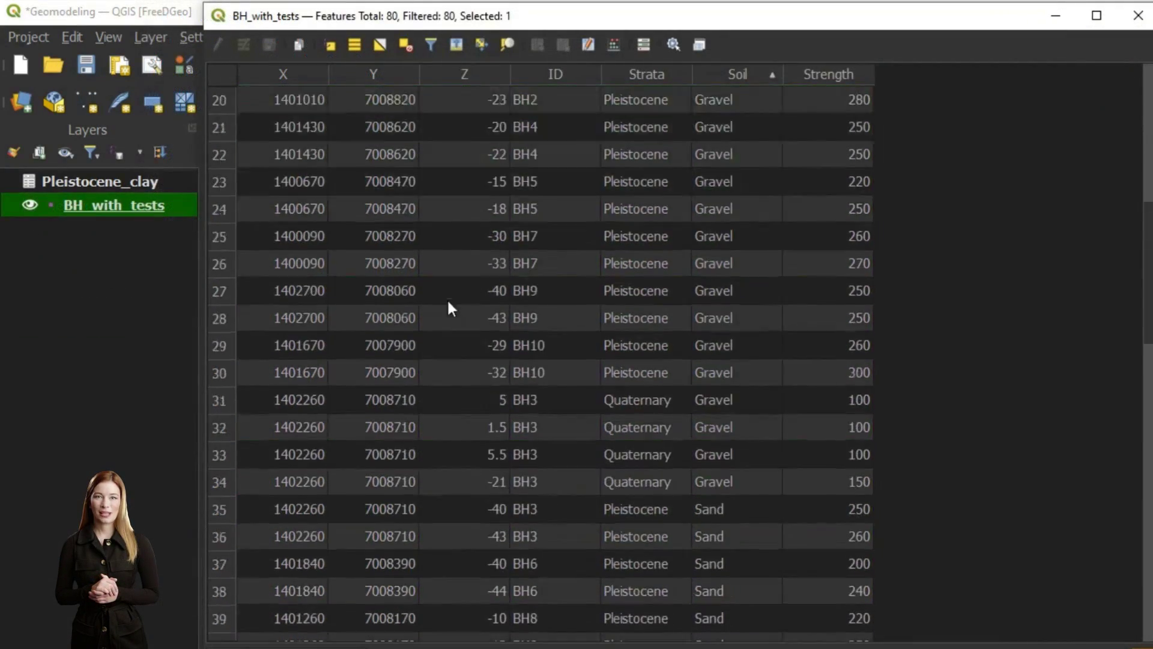
- Select the Pleistocene gravel rows of BH_with_tests in QGIS and export only the selected features as Pleistocene_gravel.csv in D:\3D_interp
shift+click(225, 426)
right_click(125, 199)
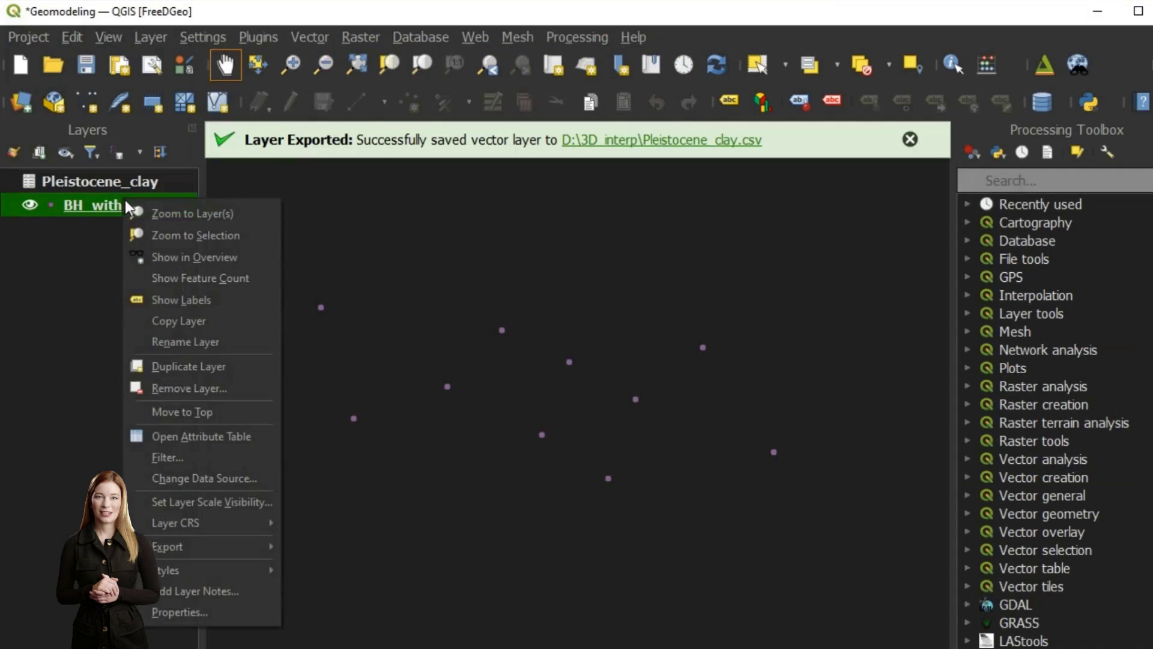
mouse_move(169, 544)
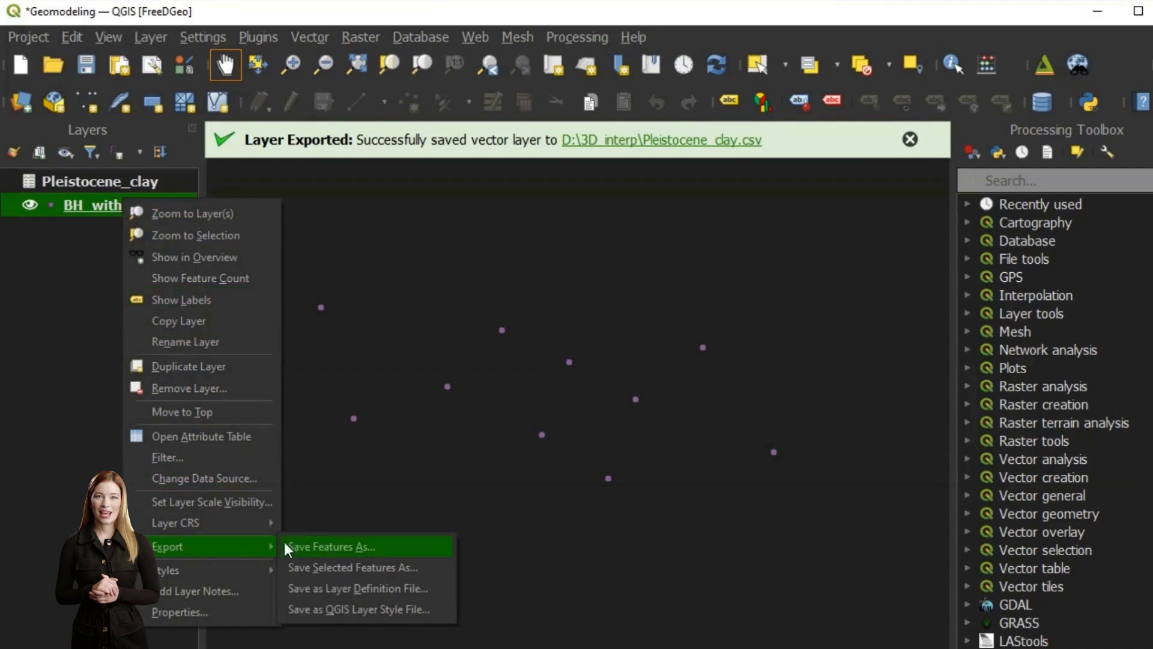
click(335, 545)
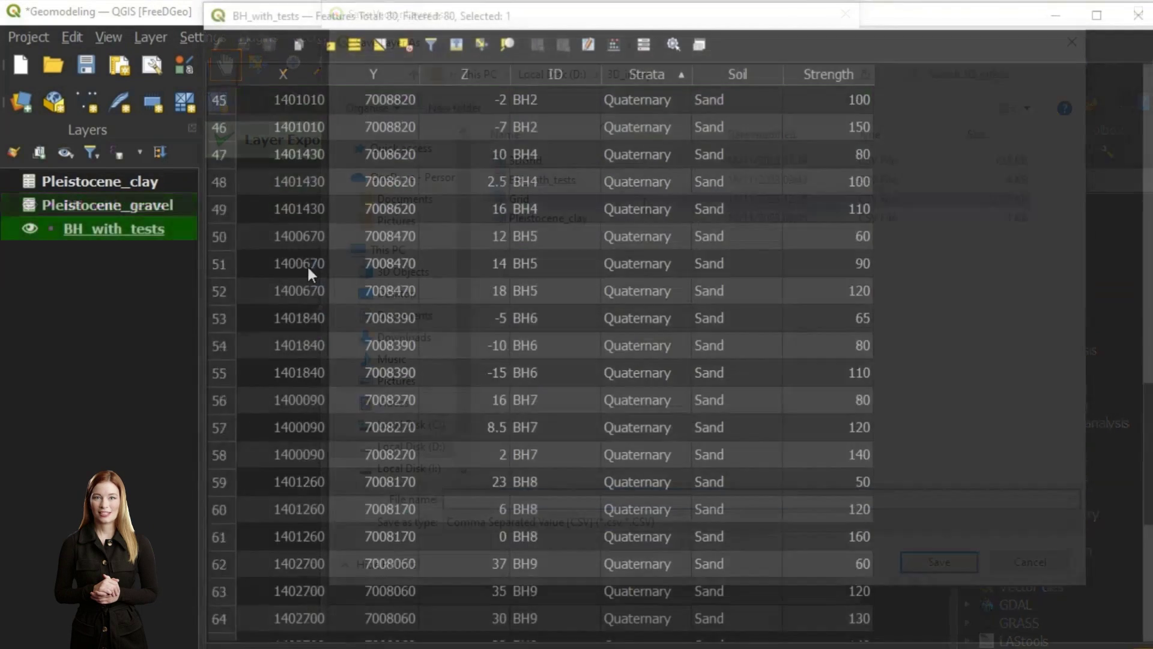
- Select the Quaternary sand rows of BH_with_tests and export only the selected features as Quaternary_sand.csv in D:\3D_interp
scroll(300, 283, down, 5)
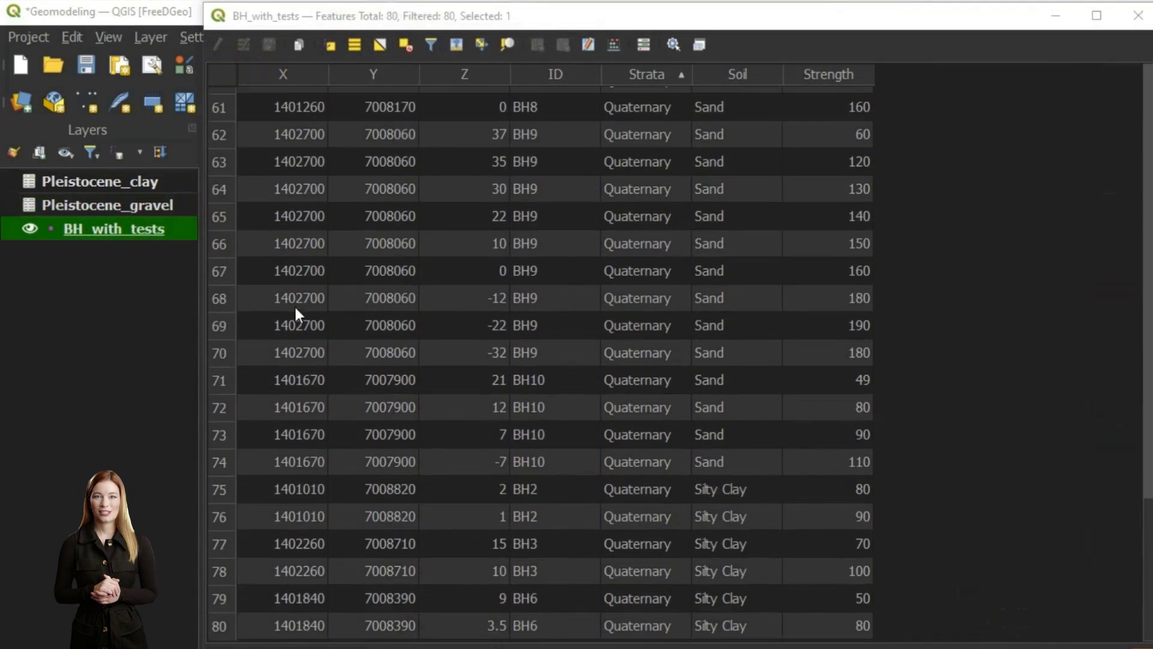
shift+click(220, 462)
right_click(120, 229)
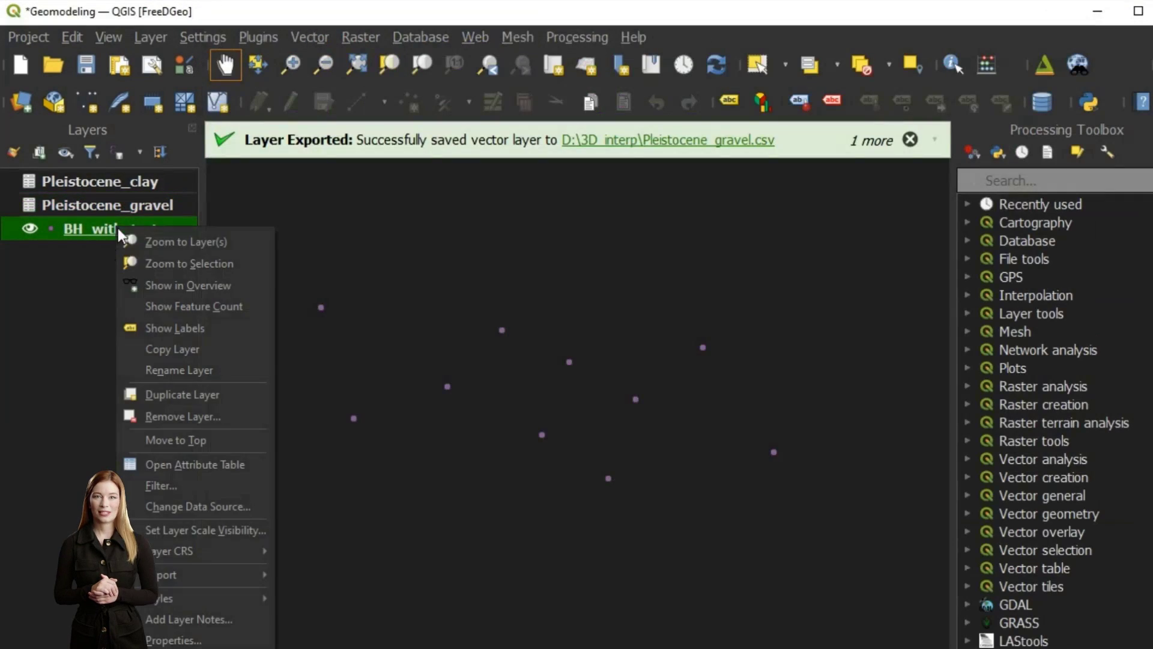
mouse_move(154, 574)
click(322, 574)
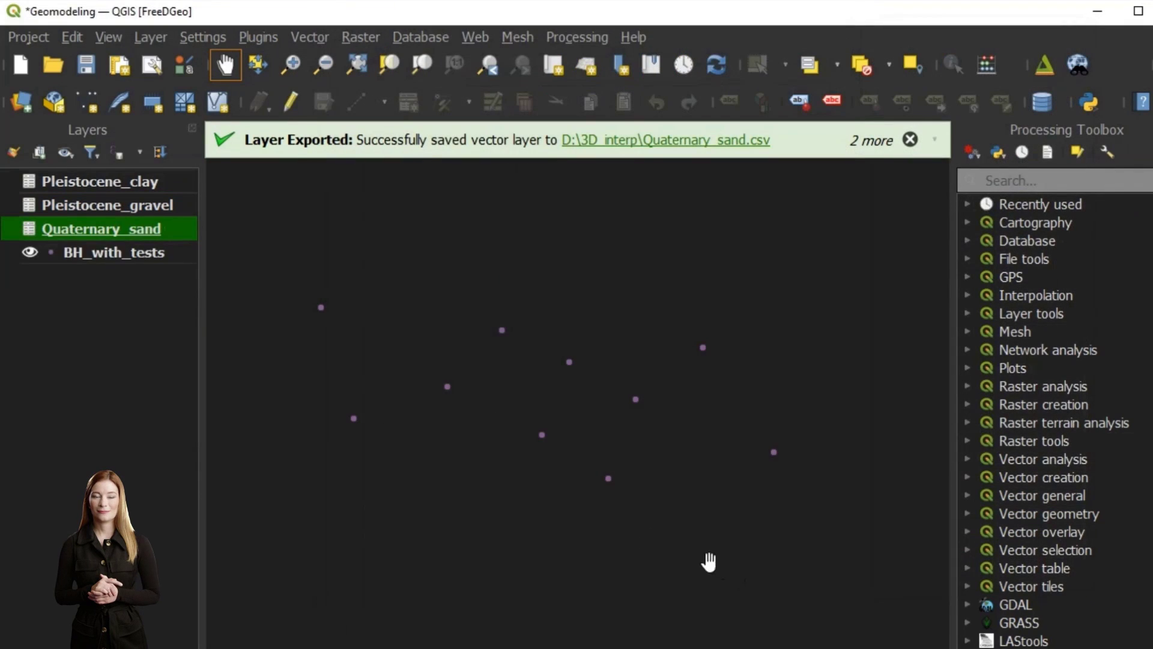
- Sort the BH_with_tests attribute table by Strata, select the BH3 Quaternary gravel rows and export only these features as Quaternary_gravel.csv
right_click(147, 254)
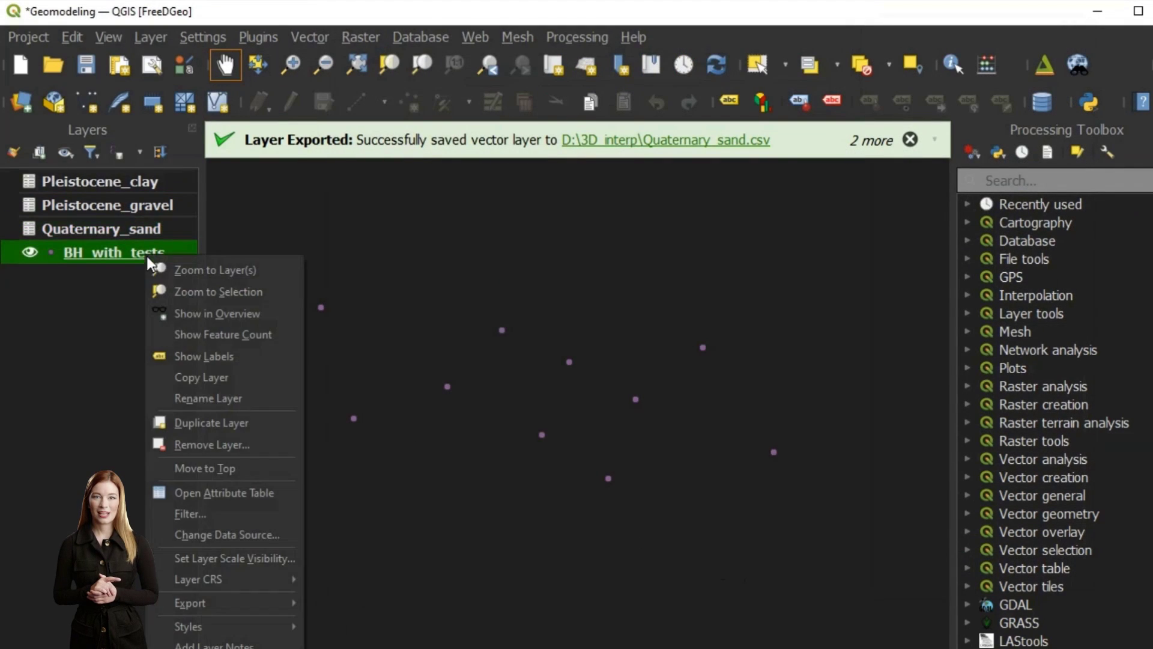
click(229, 495)
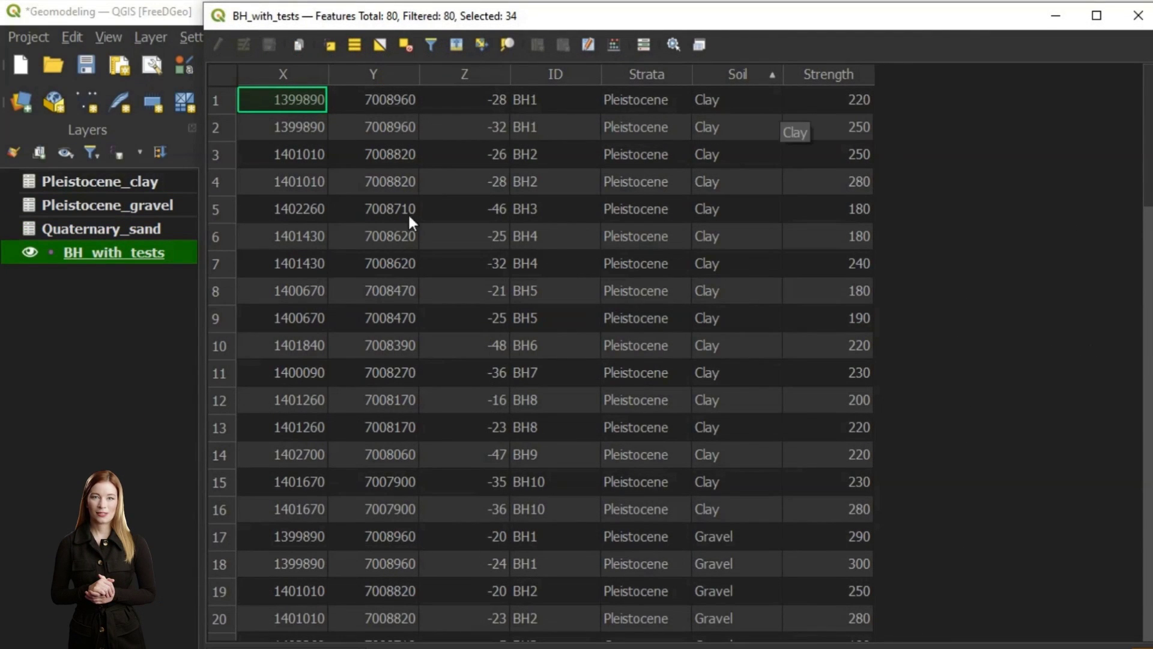
click(685, 74)
scroll(665, 72, down, 20)
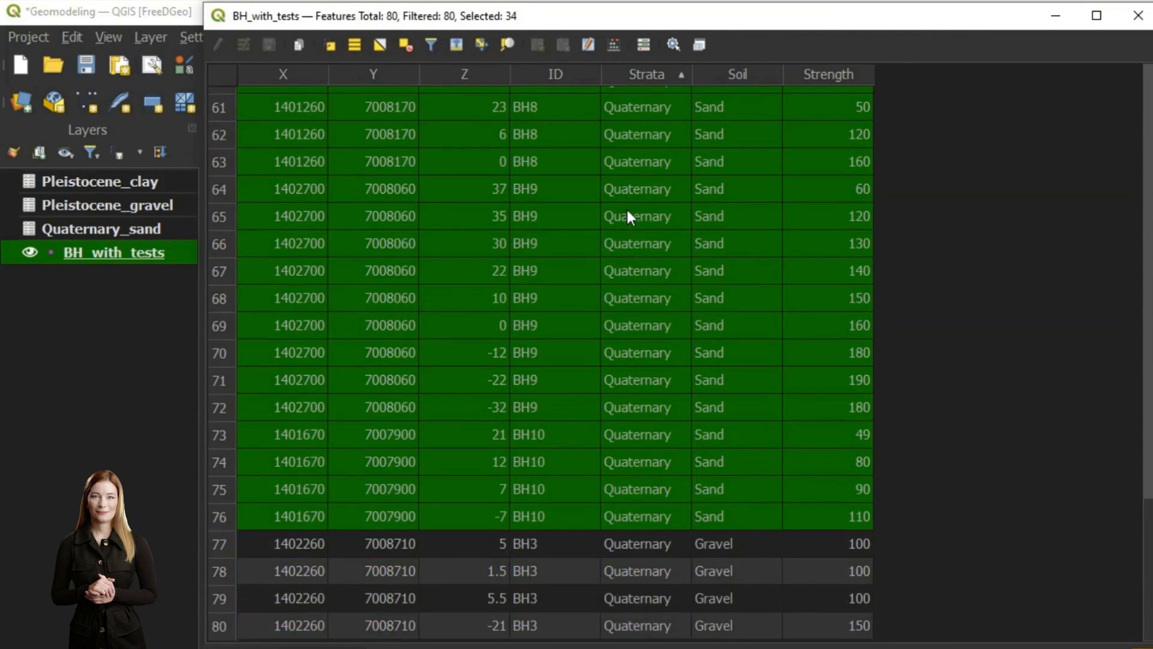
click(285, 550)
ctrl+click(218, 631)
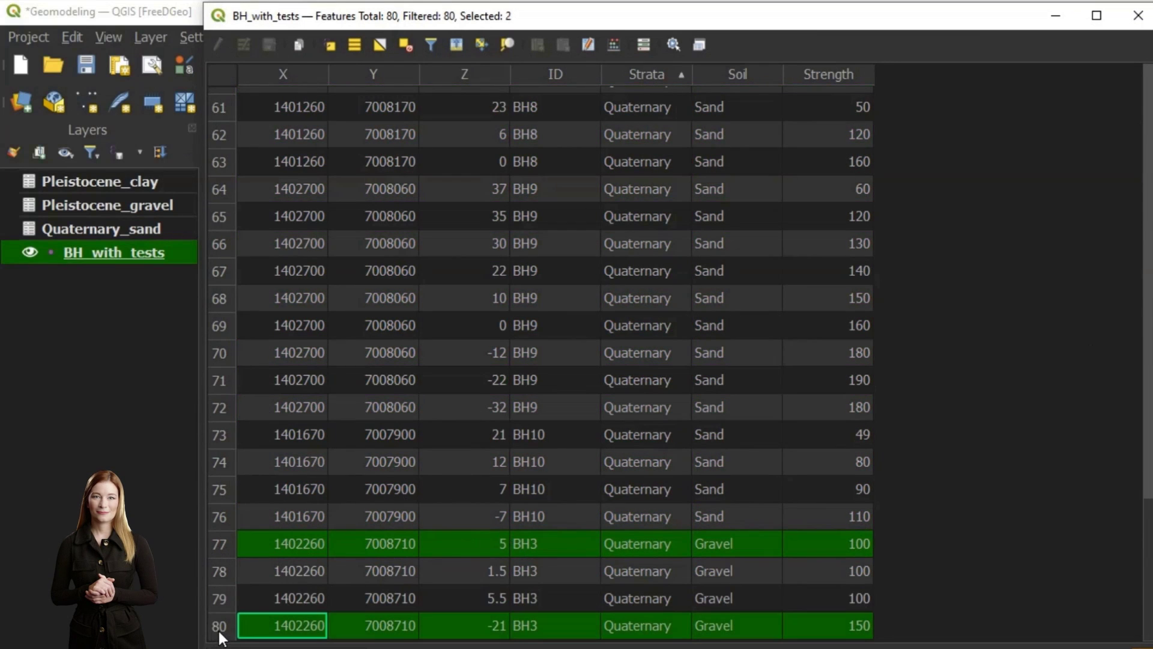
shift+click(218, 578)
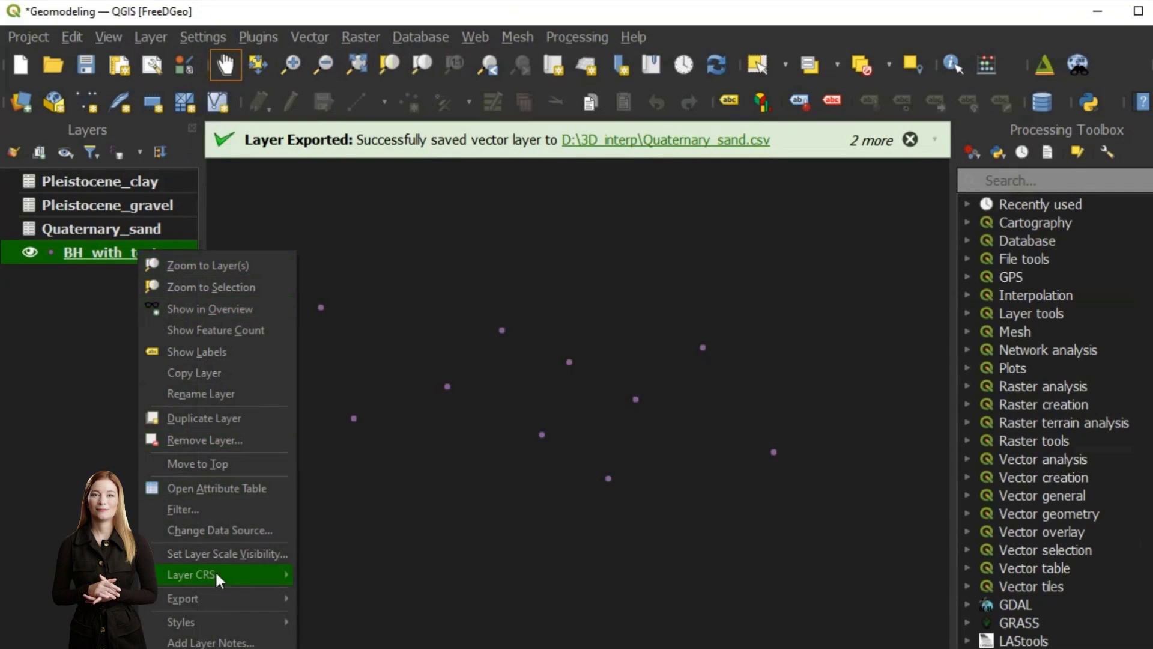
click(362, 620)
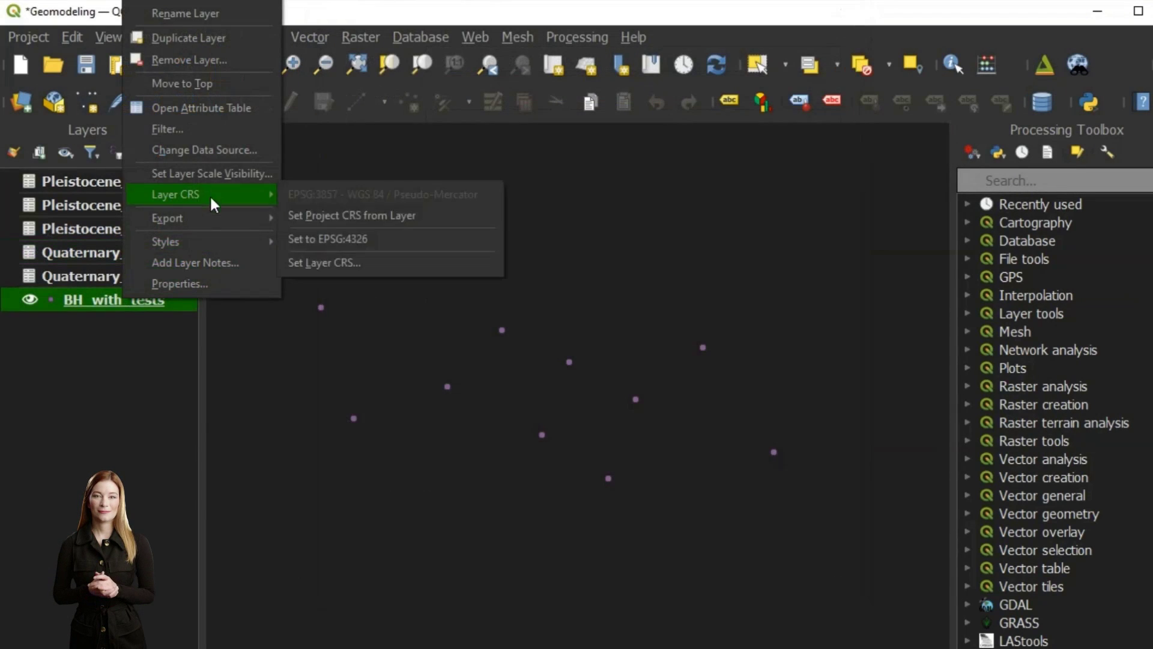
- Export the selected Quaternary clay features of BH_with_tests as Quaternary_clay.csv in D:\3D_interp, adding the saved file to the map
mouse_move(174, 218)
click(418, 234)
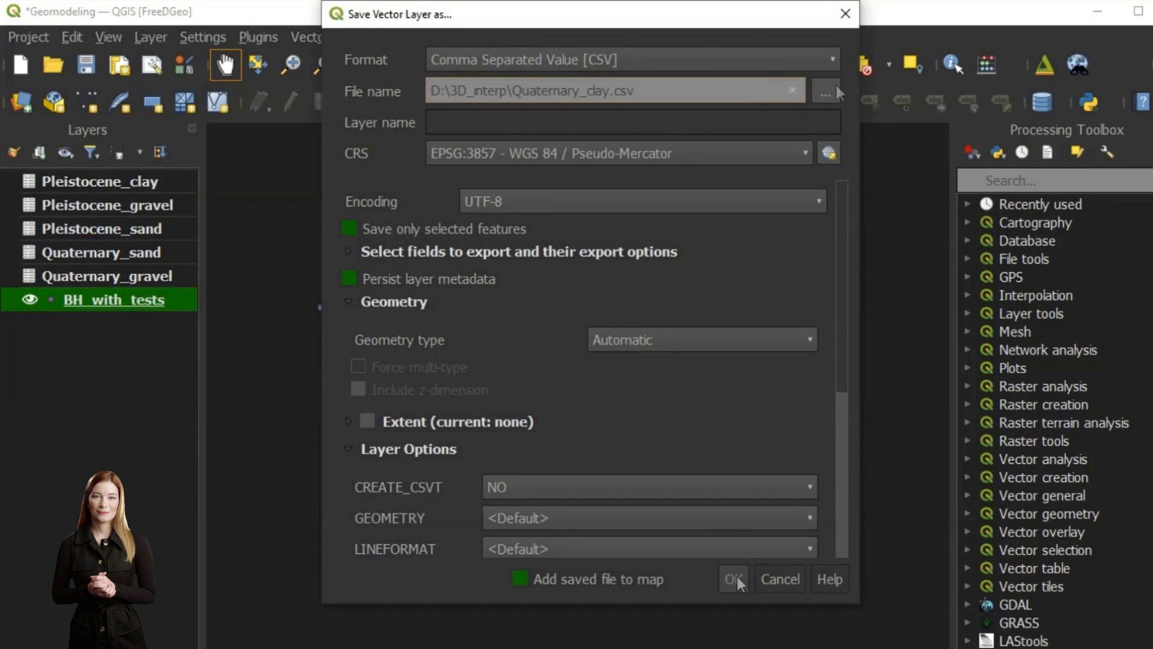
key(Return)
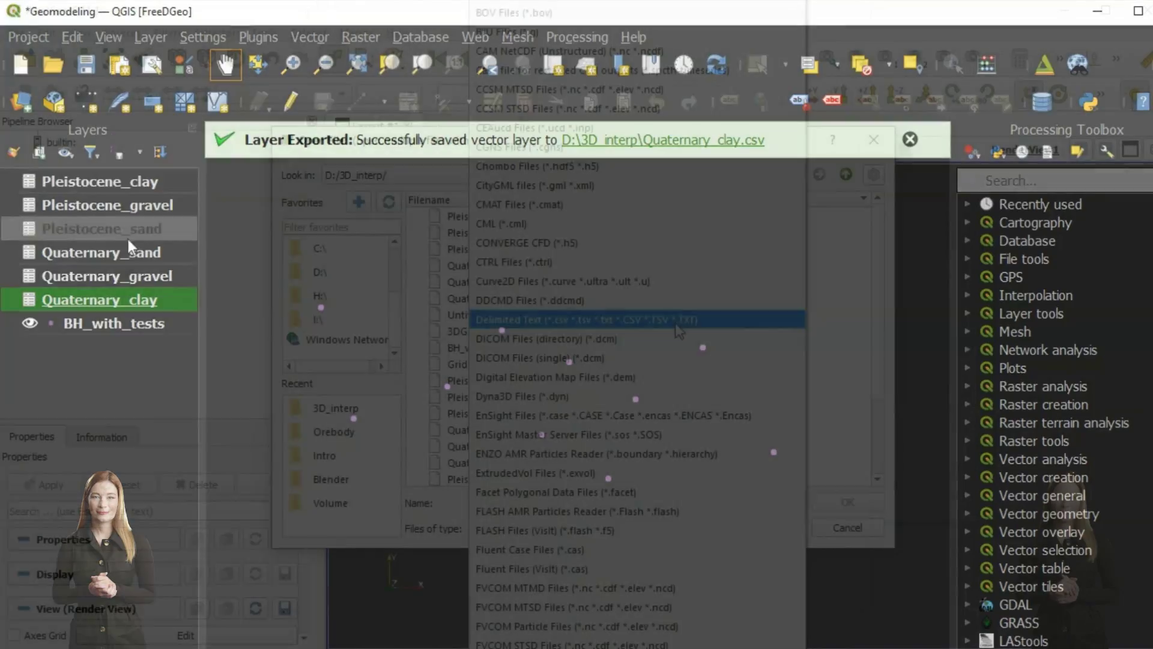
- In ParaView, open the six Pleistocene and Quaternary clay, gravel and sand CSV files from D:/3D_interp as Delimited Text
click(676, 325)
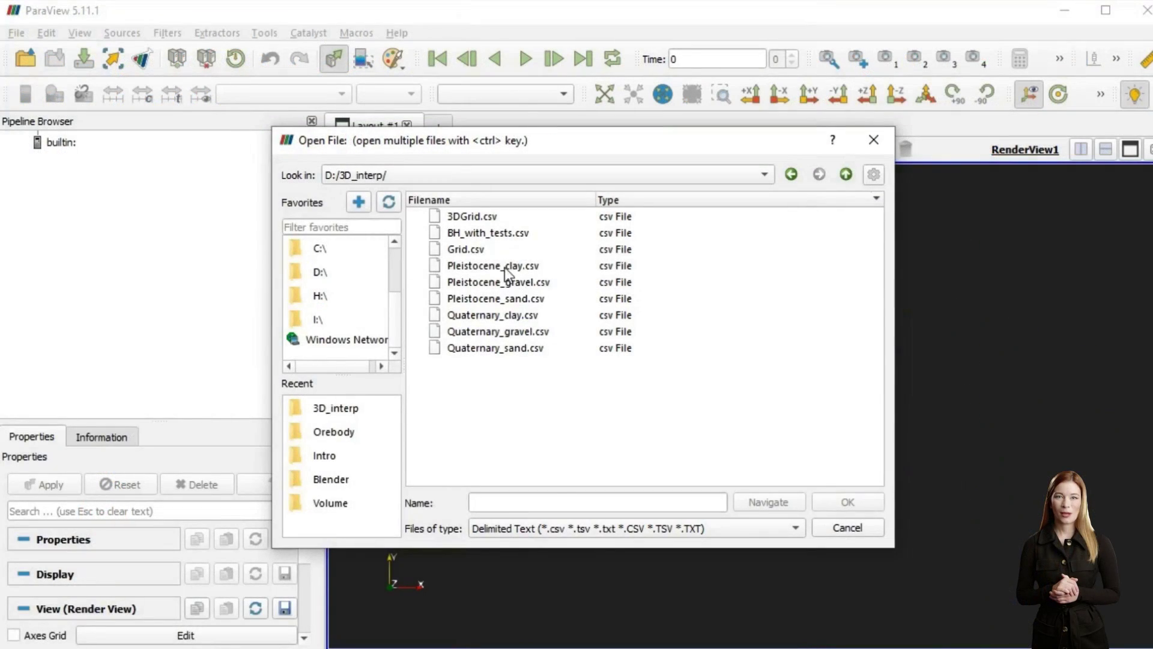
click(505, 268)
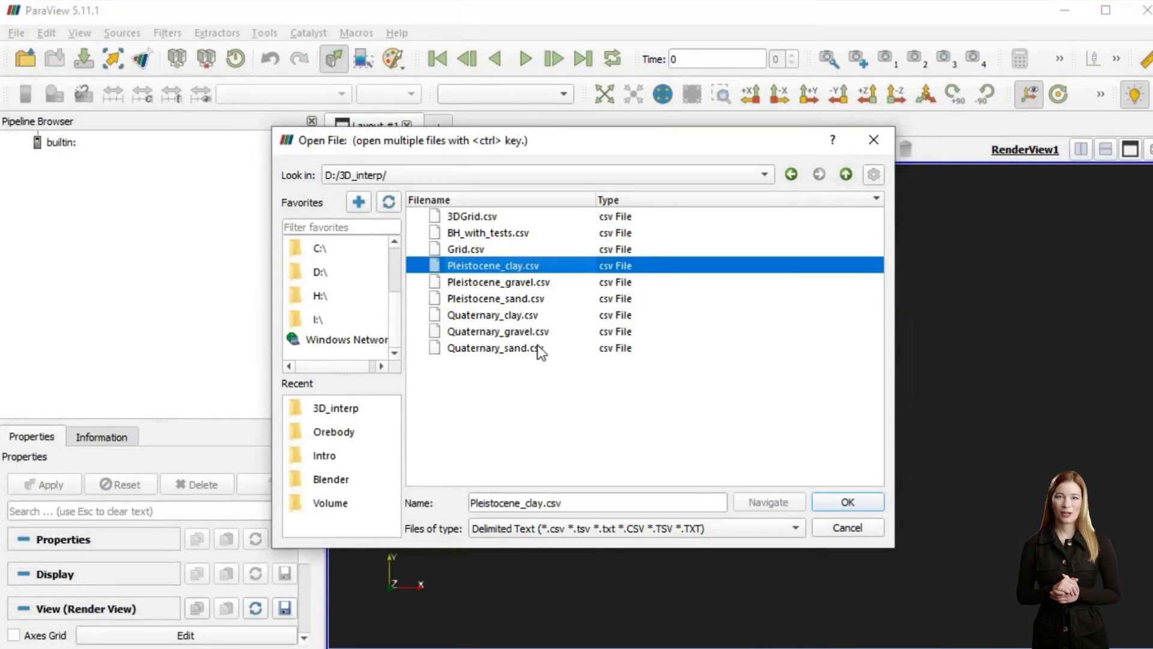
shift+click(531, 348)
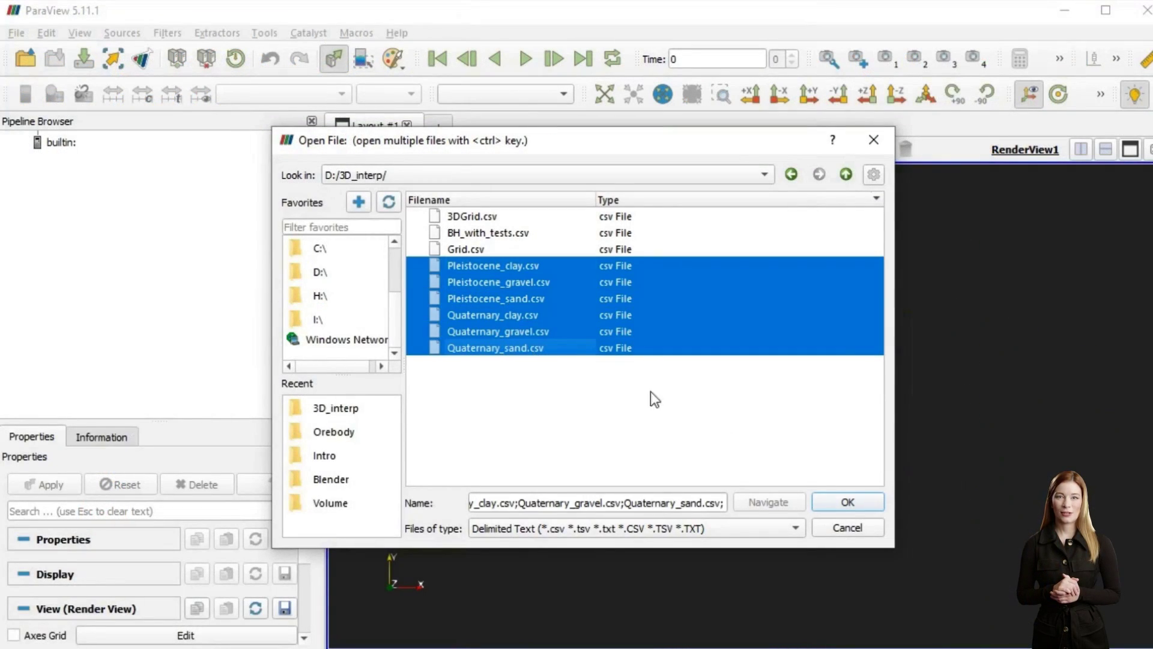
click(847, 505)
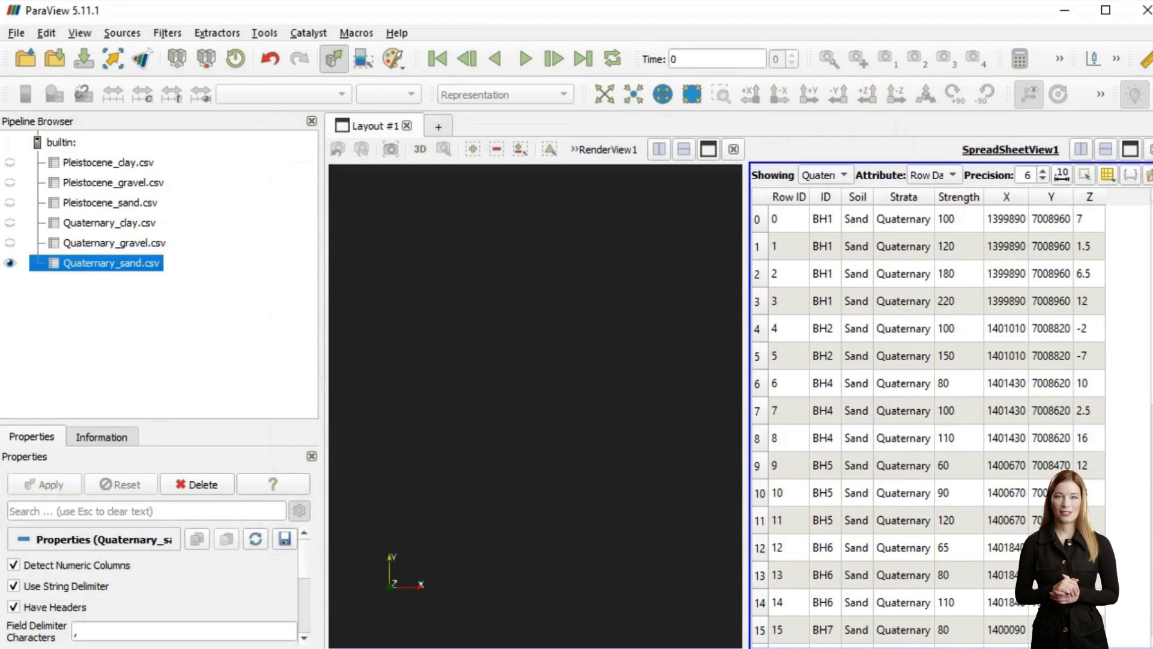
- Add a Table To Points filter to Quaternary_sand.csv and set its Y Column to Y
right_click(94, 262)
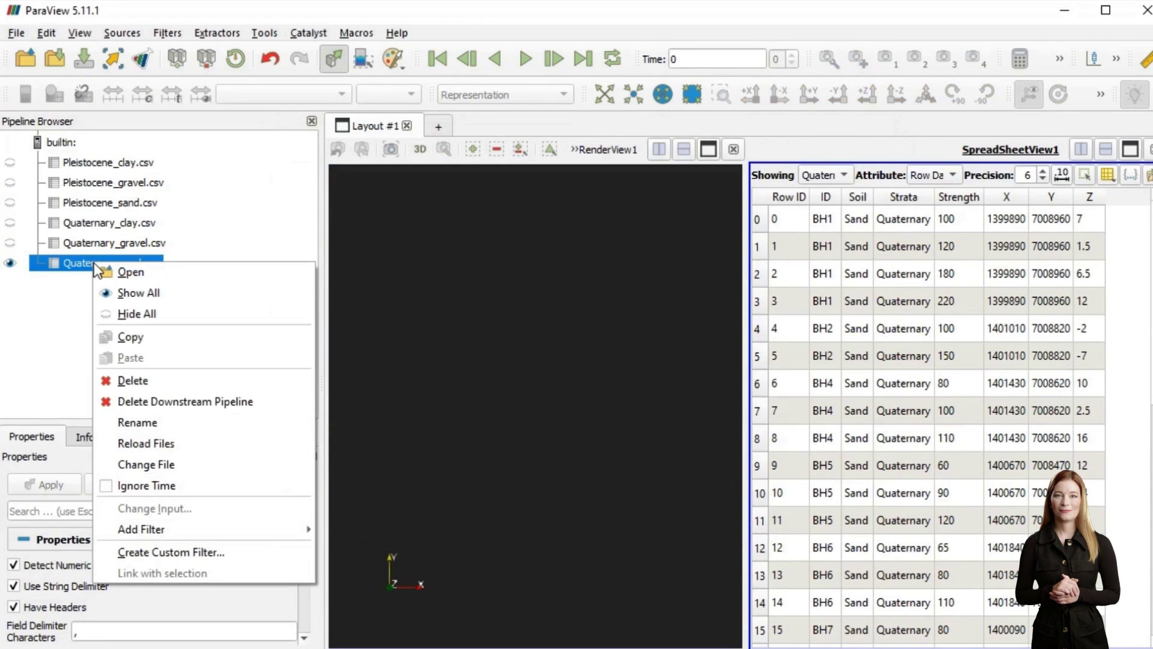
mouse_move(166, 528)
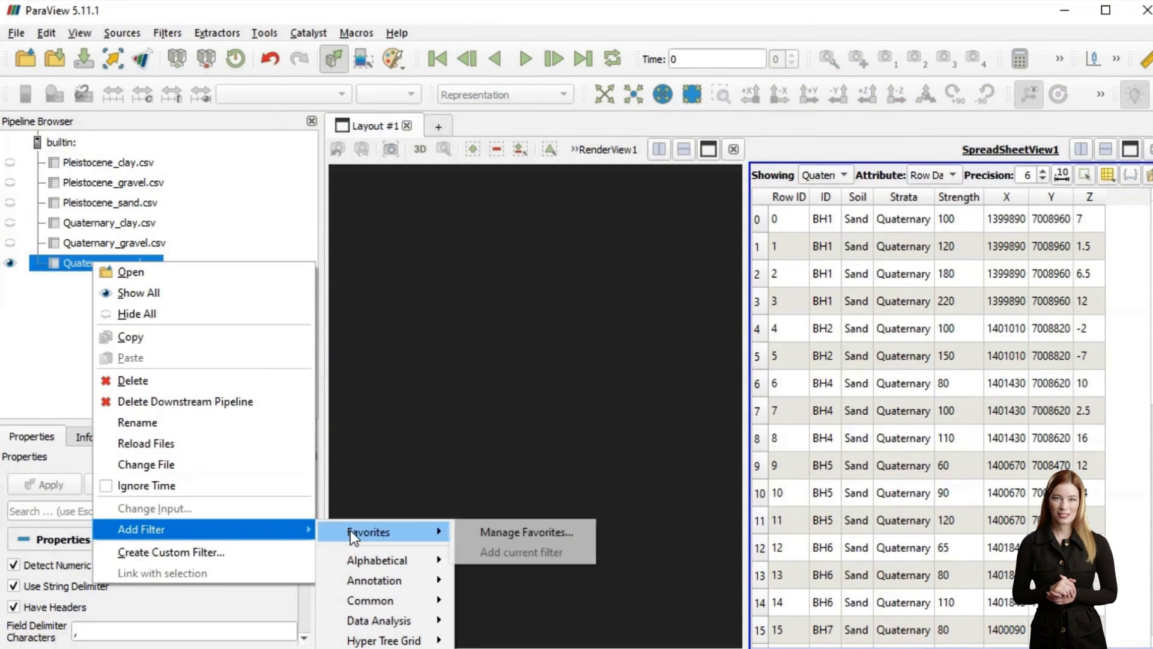
mouse_move(369, 560)
click(514, 548)
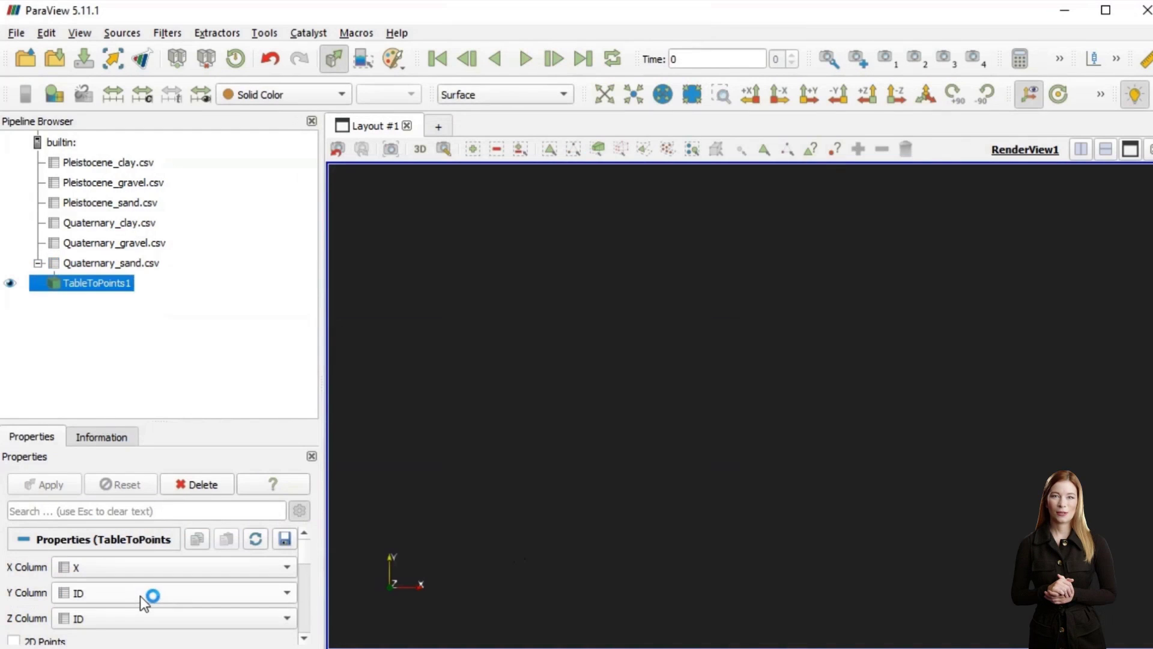
click(150, 594)
click(132, 642)
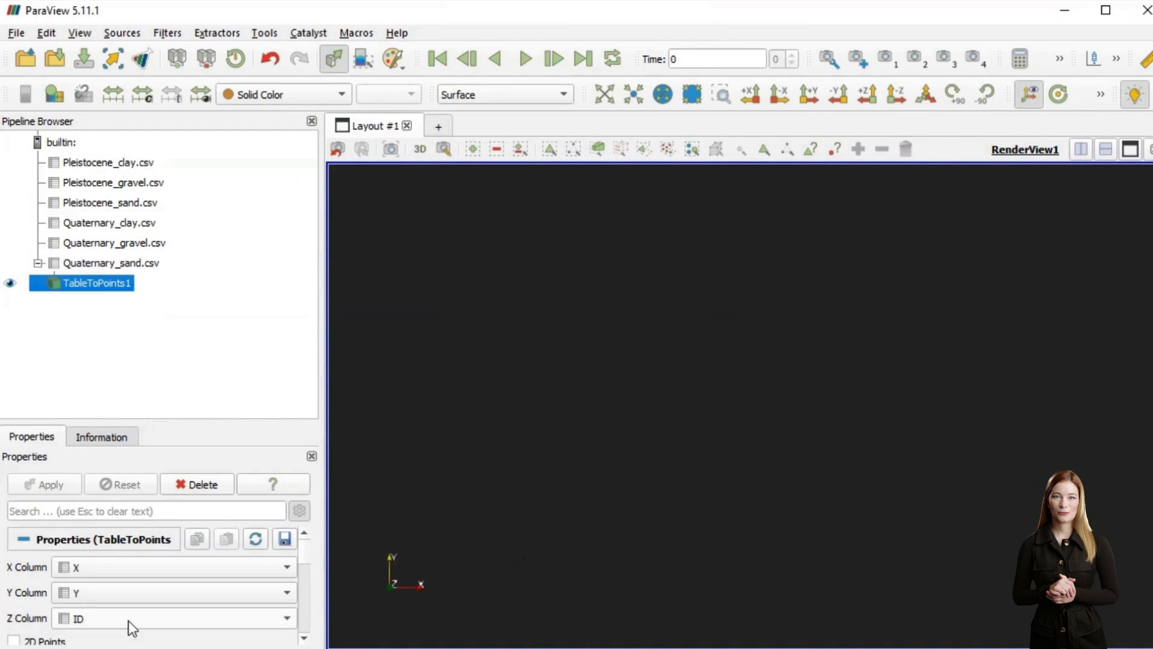
click(186, 595)
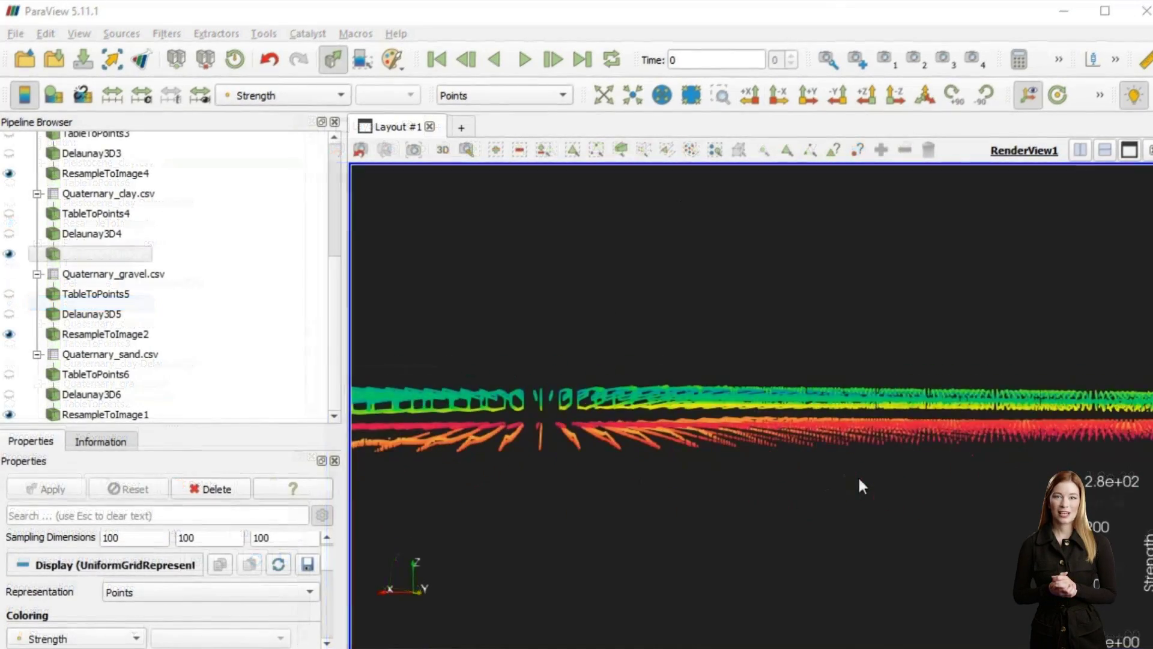
- Apply a Convert To Point Cloud filter to ResampleToImage3 of the Quaternary clay data
drag(858, 474, 640, 410)
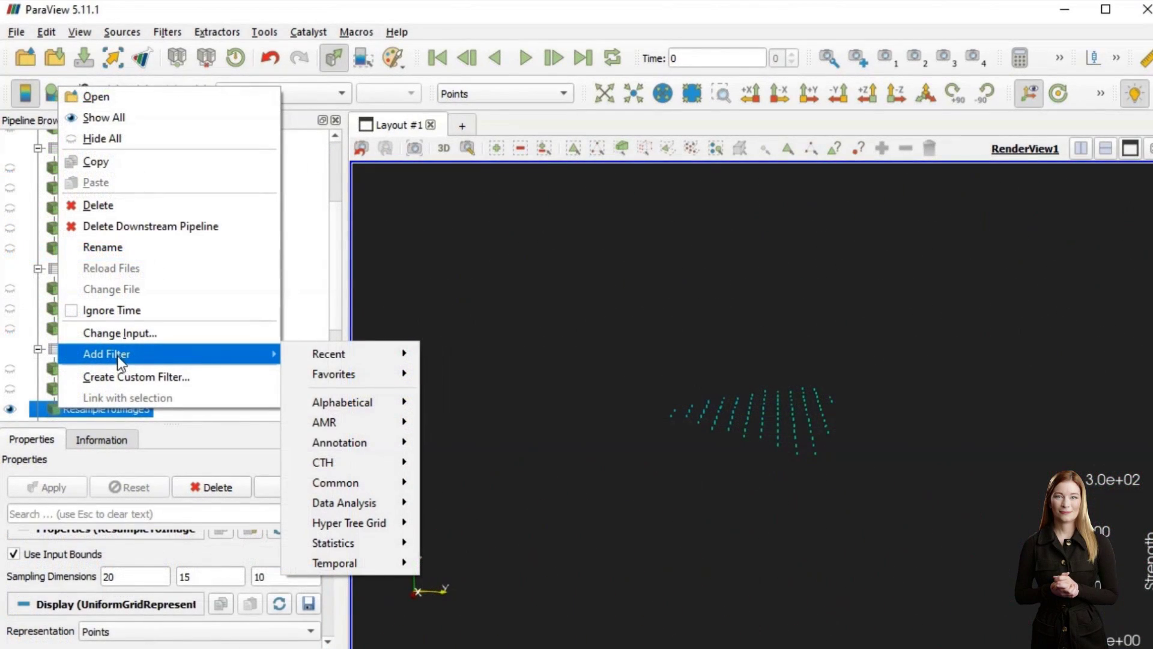
mouse_move(360, 354)
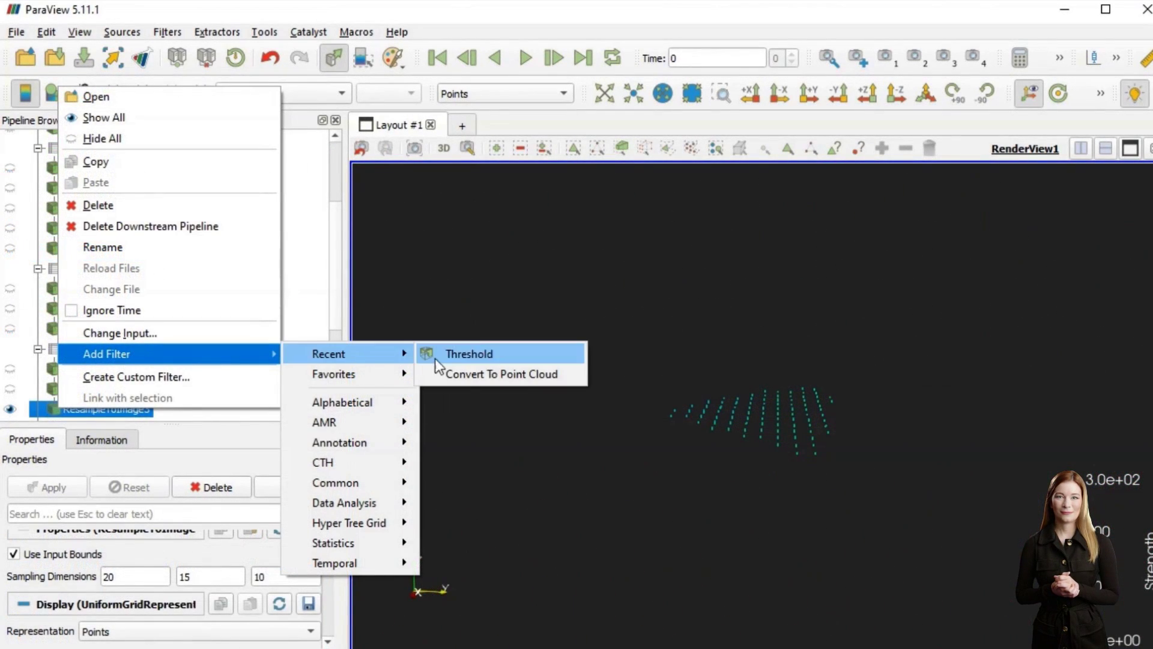
click(467, 373)
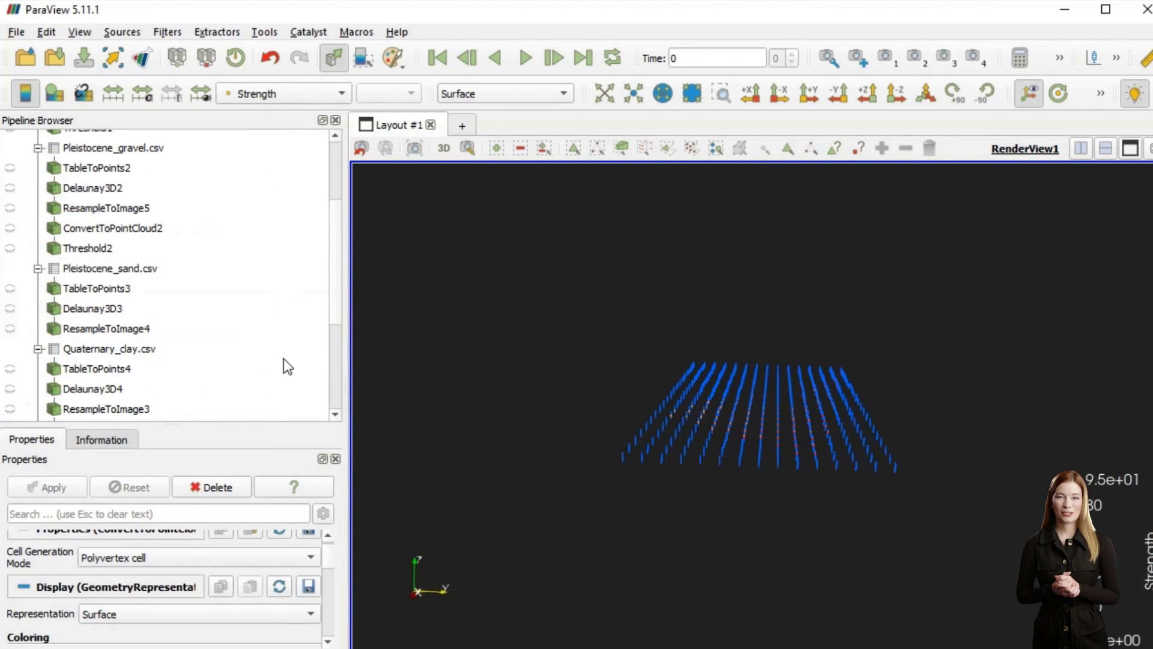
- Set the Cell Generation Mode of ConvertToPointCloud3 to Vertex cells and its representation to Points
drag(337, 315, 329, 370)
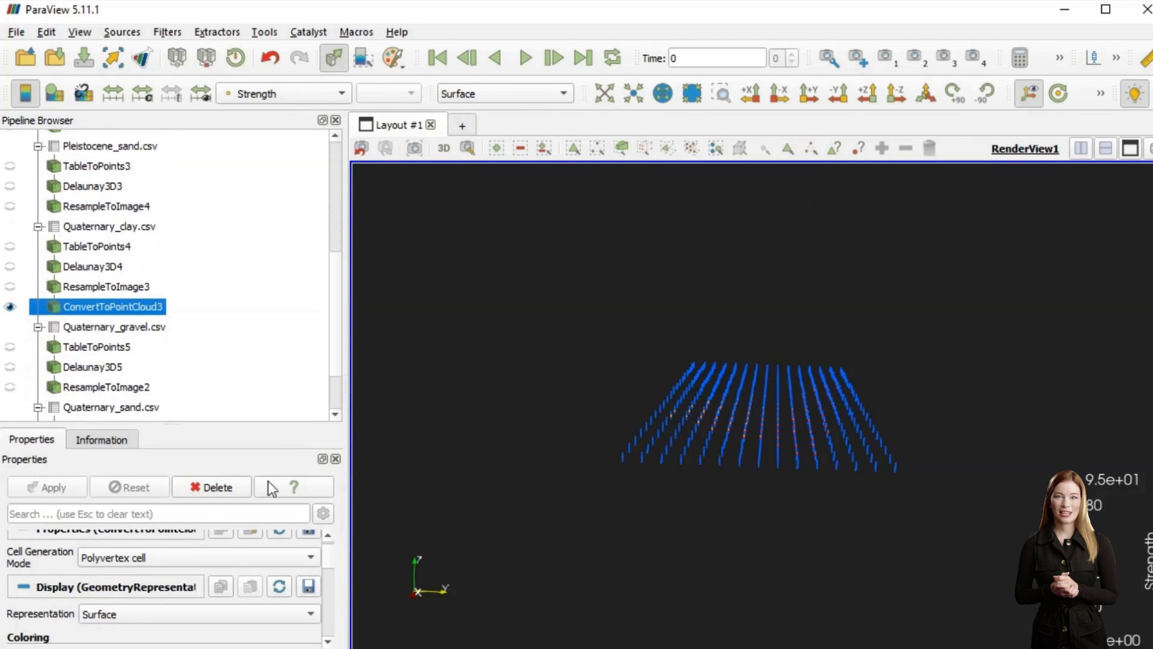
click(227, 557)
click(207, 575)
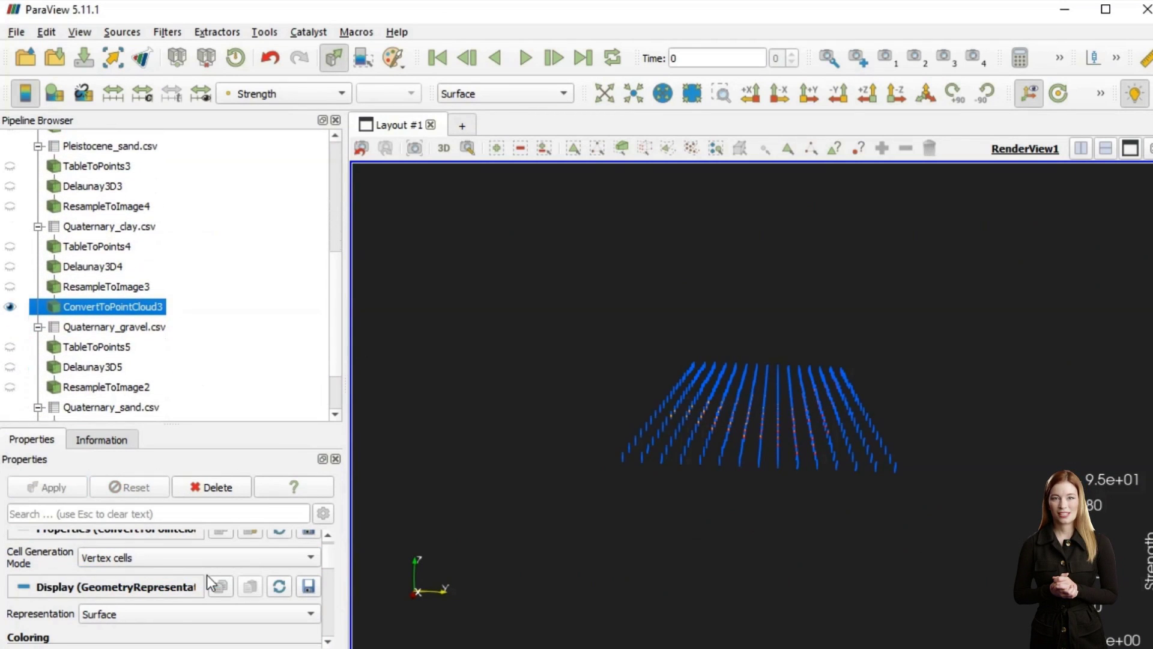
click(172, 615)
click(154, 594)
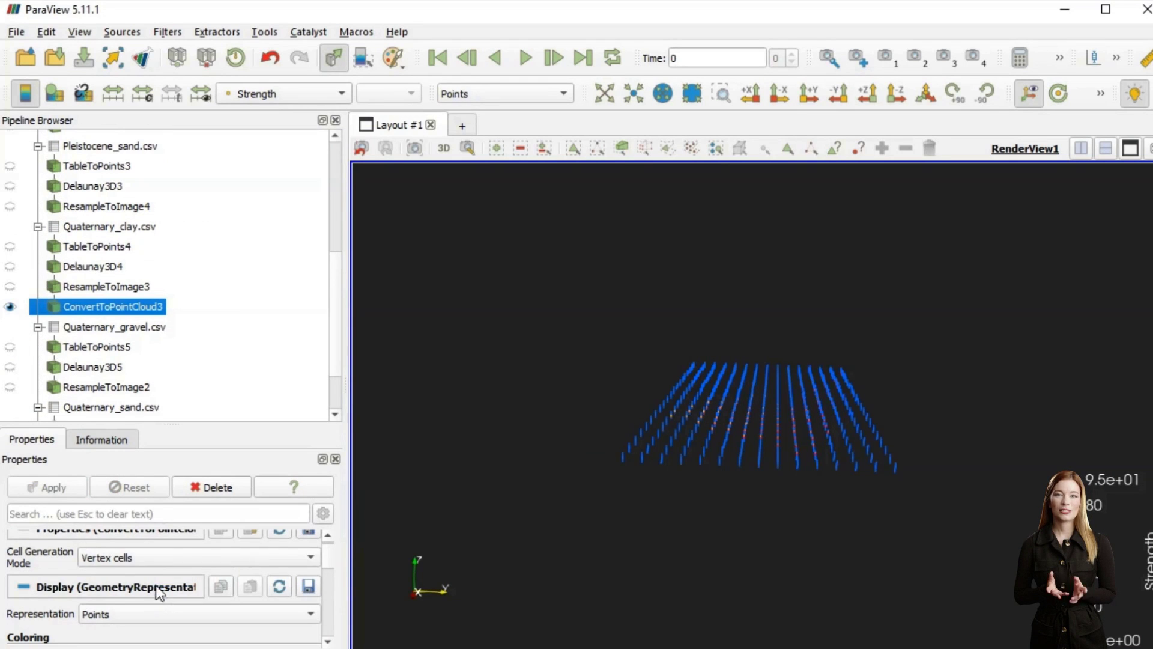
scroll(143, 595, down, 2)
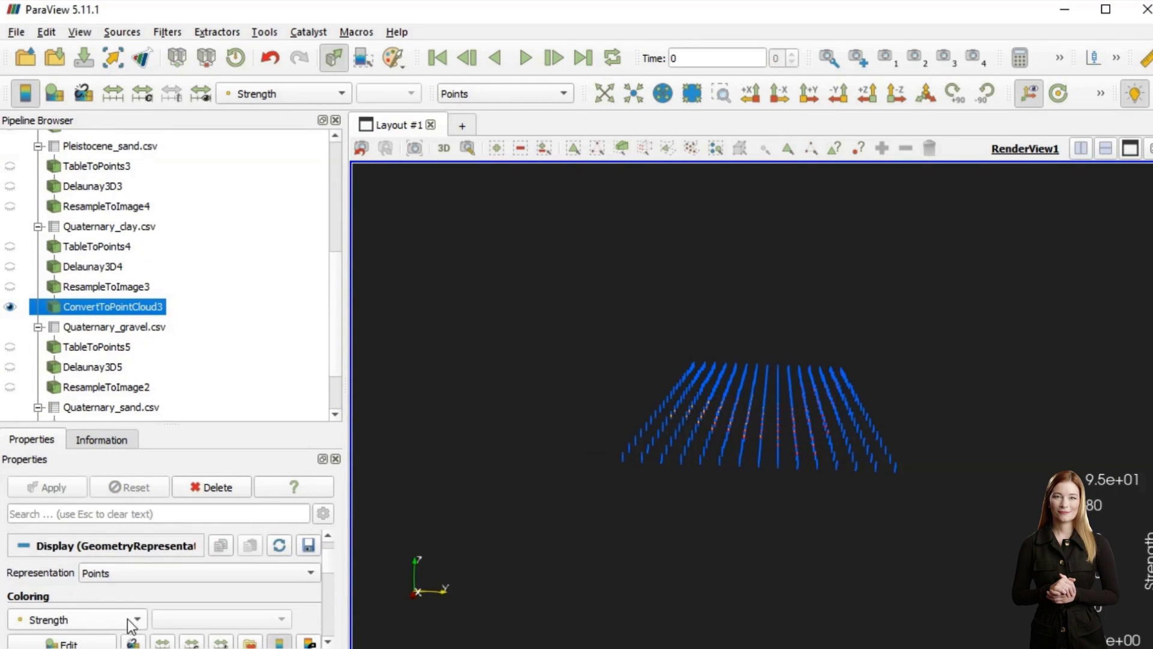
- Add a Threshold filter to ConvertToPointCloud3 and hide the source point cloud
right_click(95, 308)
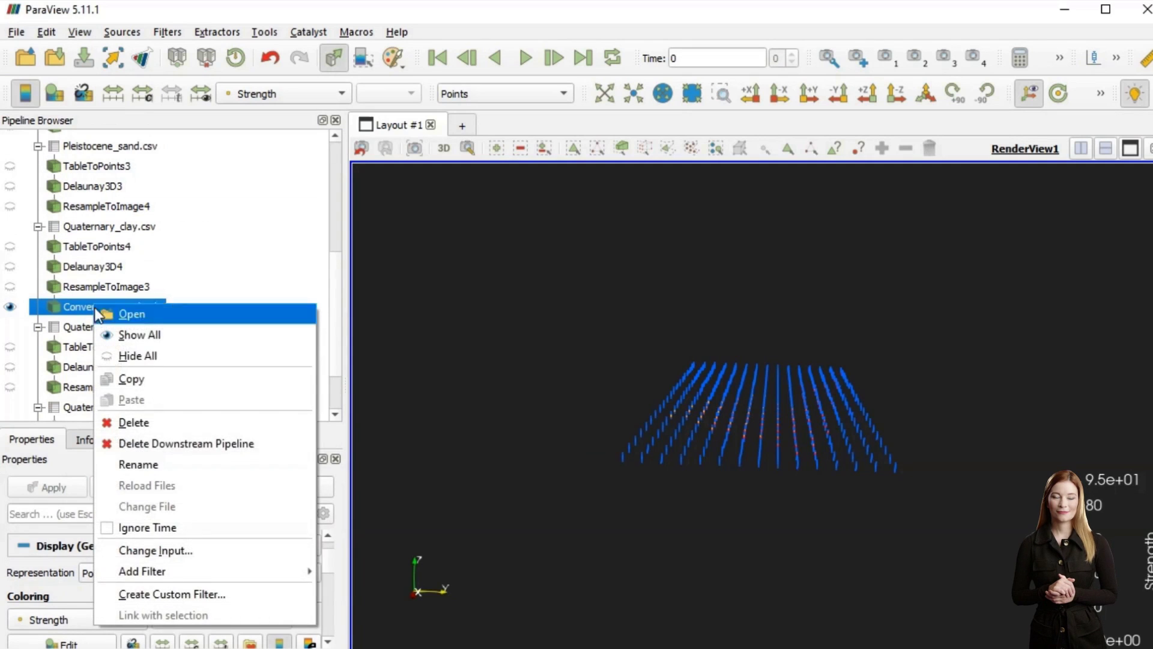
mouse_move(154, 576)
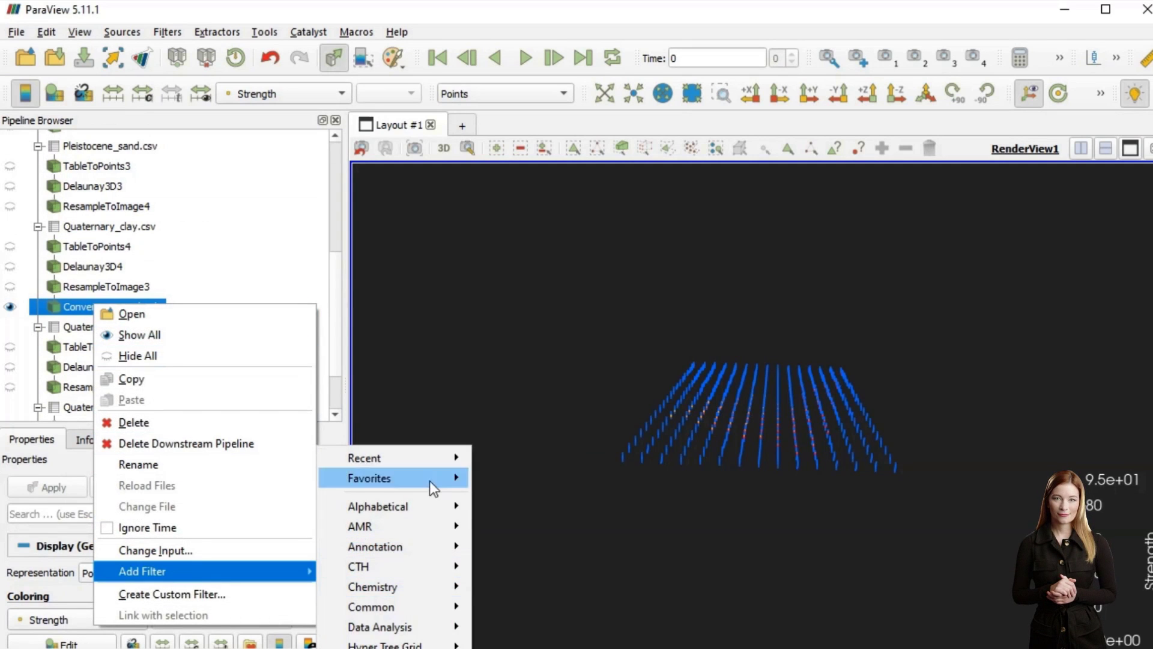
mouse_move(432, 461)
click(549, 477)
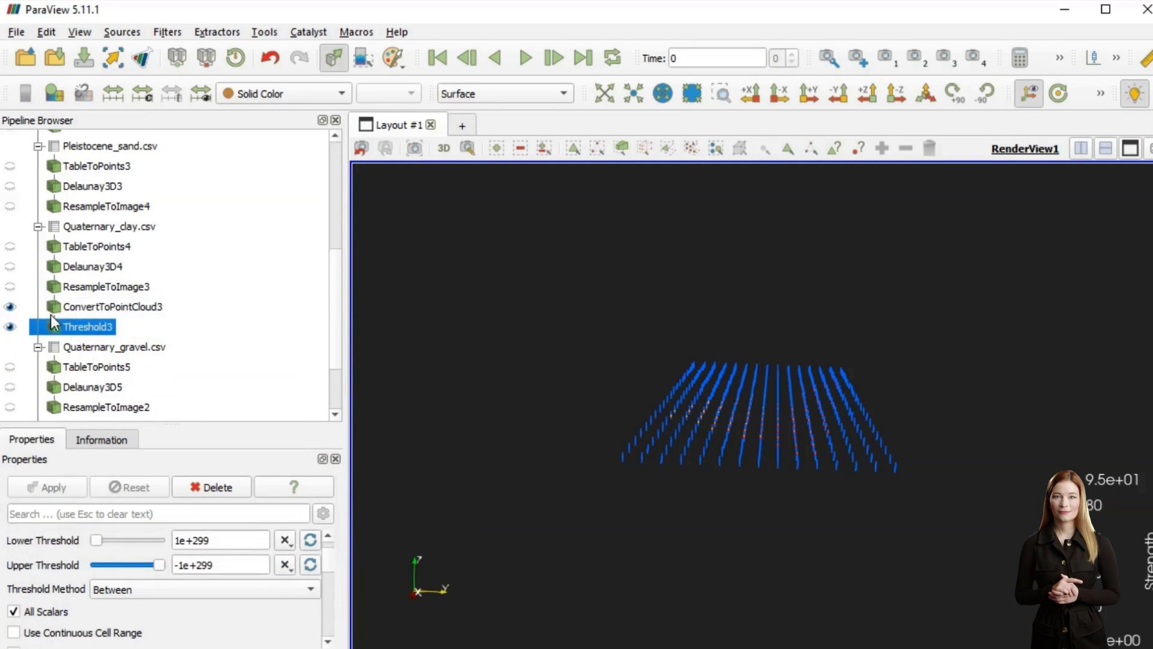
click(10, 307)
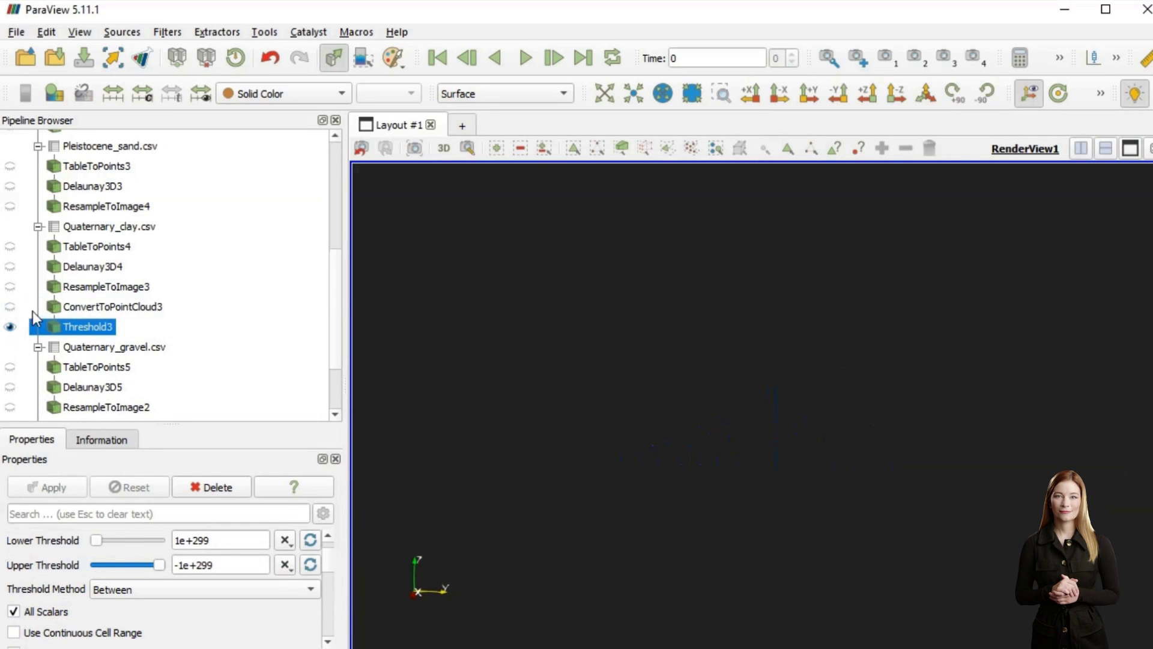
- Set Threshold3 to Above Upper Threshold with an upper threshold of 3.8, displayed as points colored by Strength
click(151, 598)
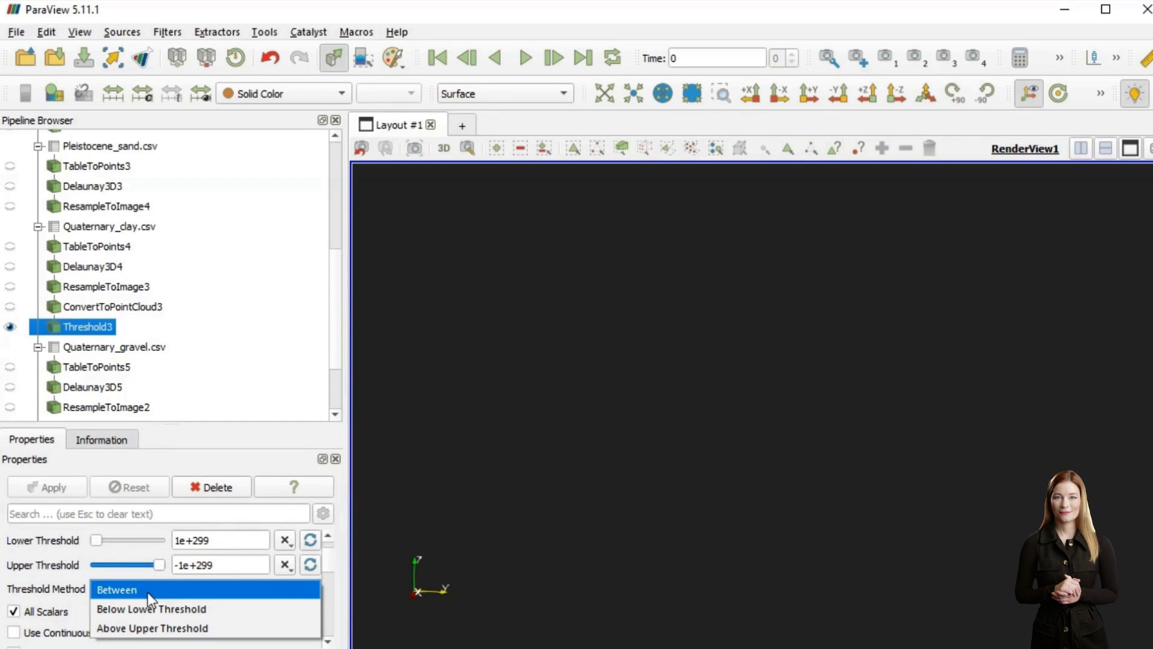
click(152, 627)
scroll(193, 610, down, 5)
click(77, 619)
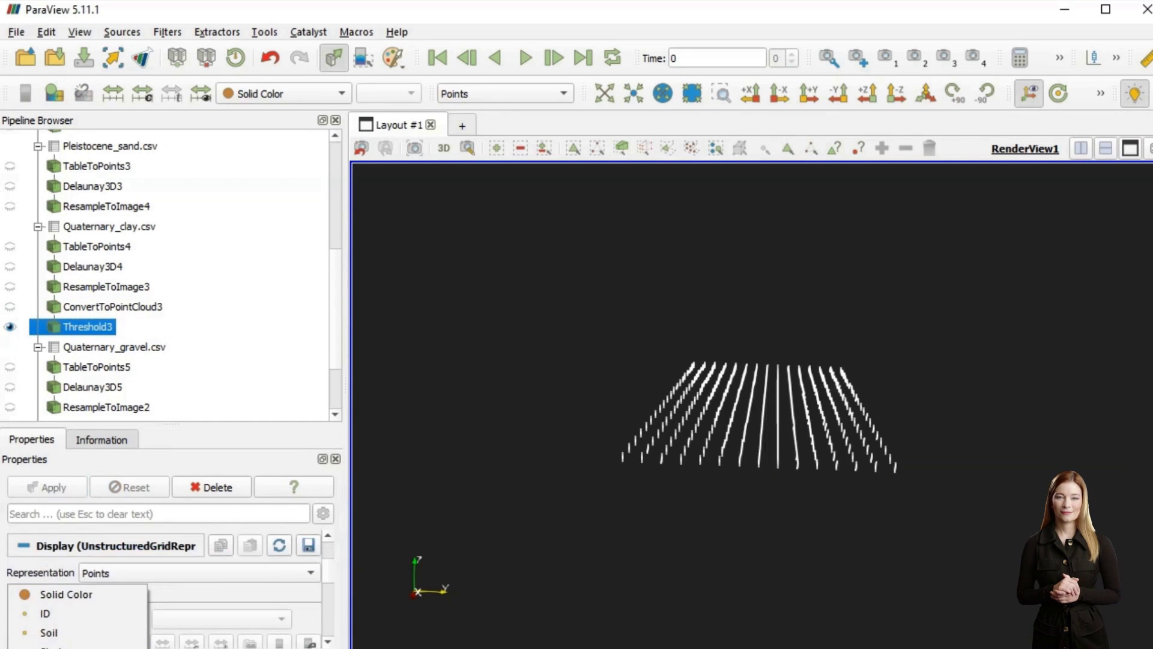
click(128, 638)
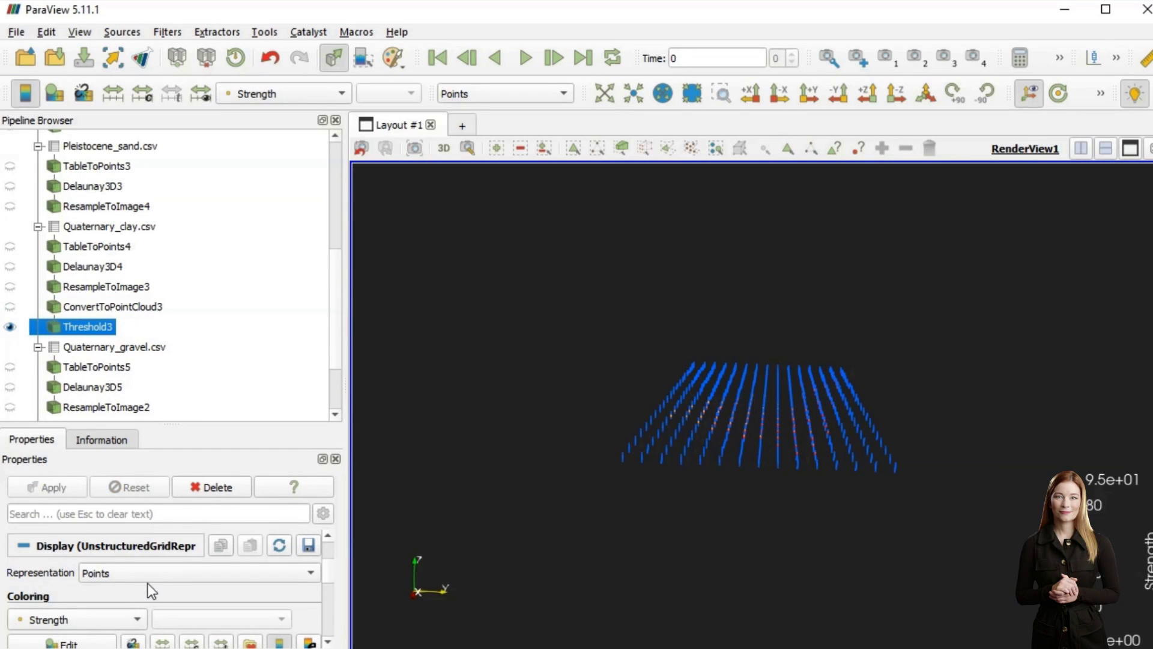
scroll(150, 589, up, 5)
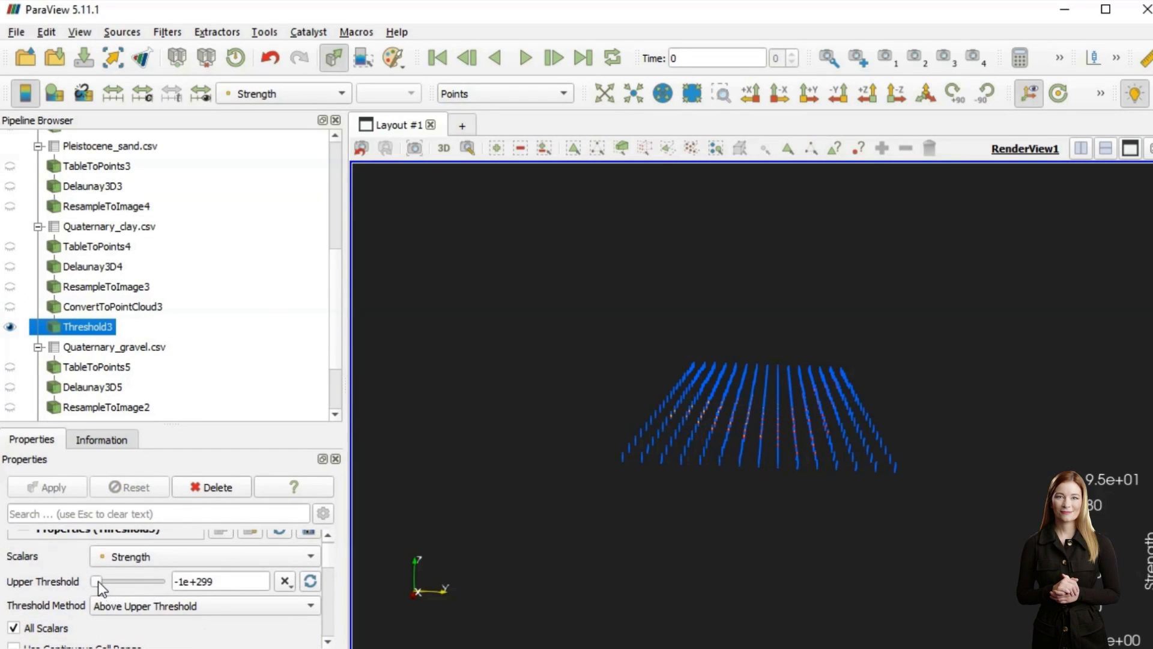
click(98, 582)
- Show the borehole points and thresholded clouds of Pleistocene clay and gravel: TableToPoints1, Threshold1, TableToPoints2 and Threshold2
click(10, 206)
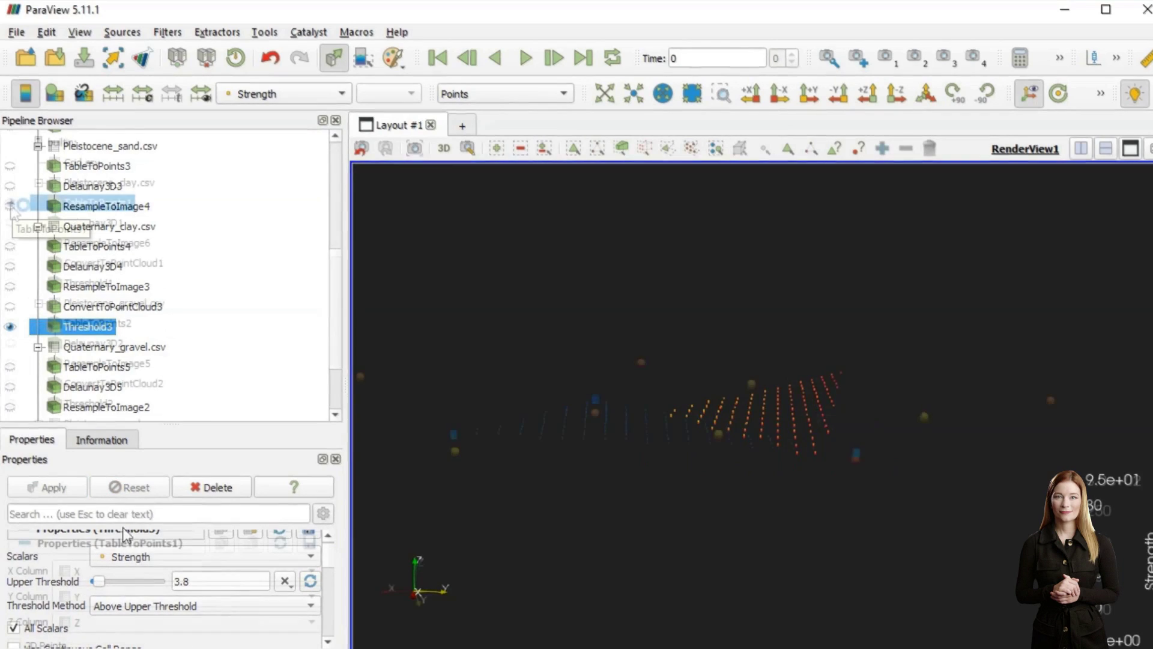
scroll(10, 206, up, 5)
click(11, 202)
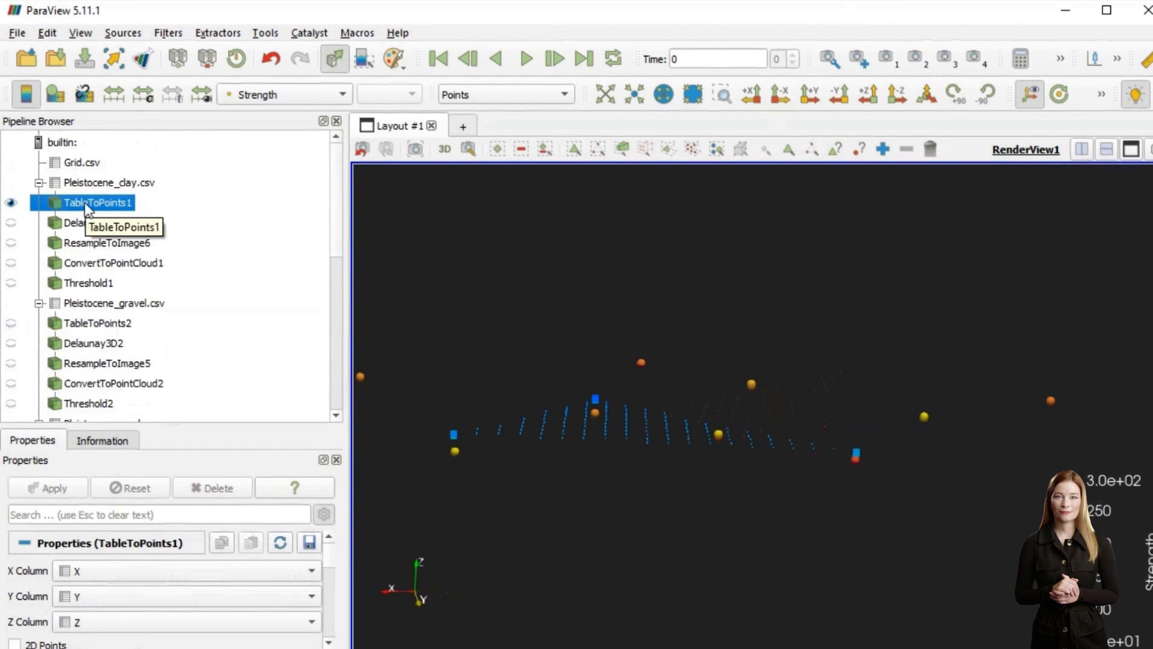
click(10, 283)
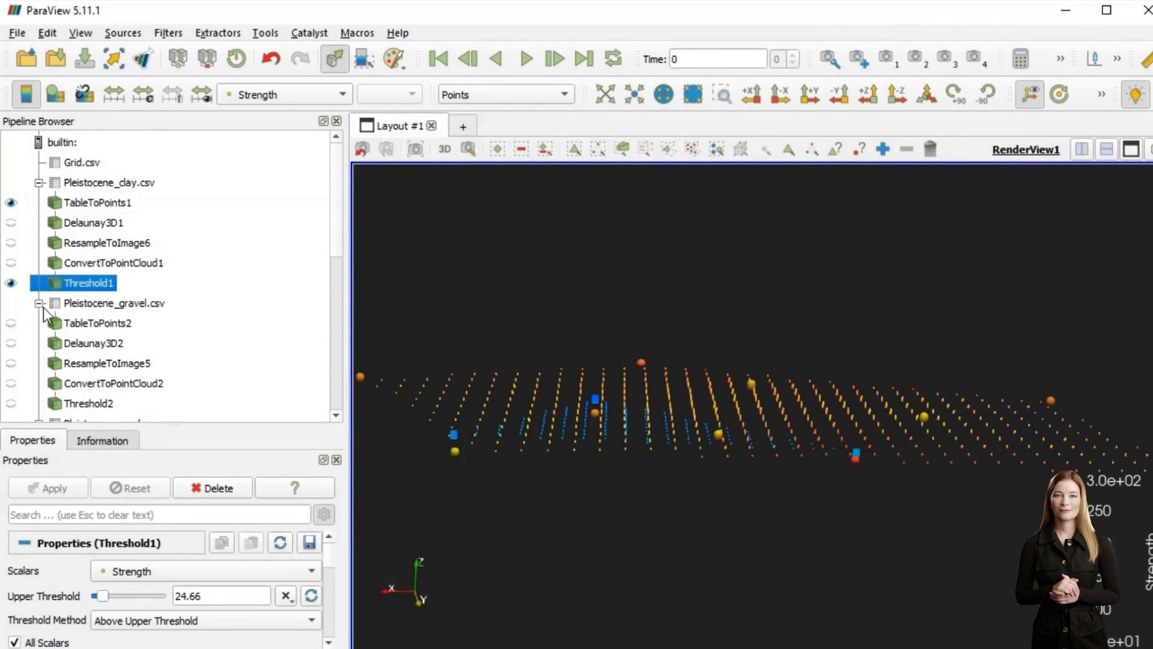
click(10, 323)
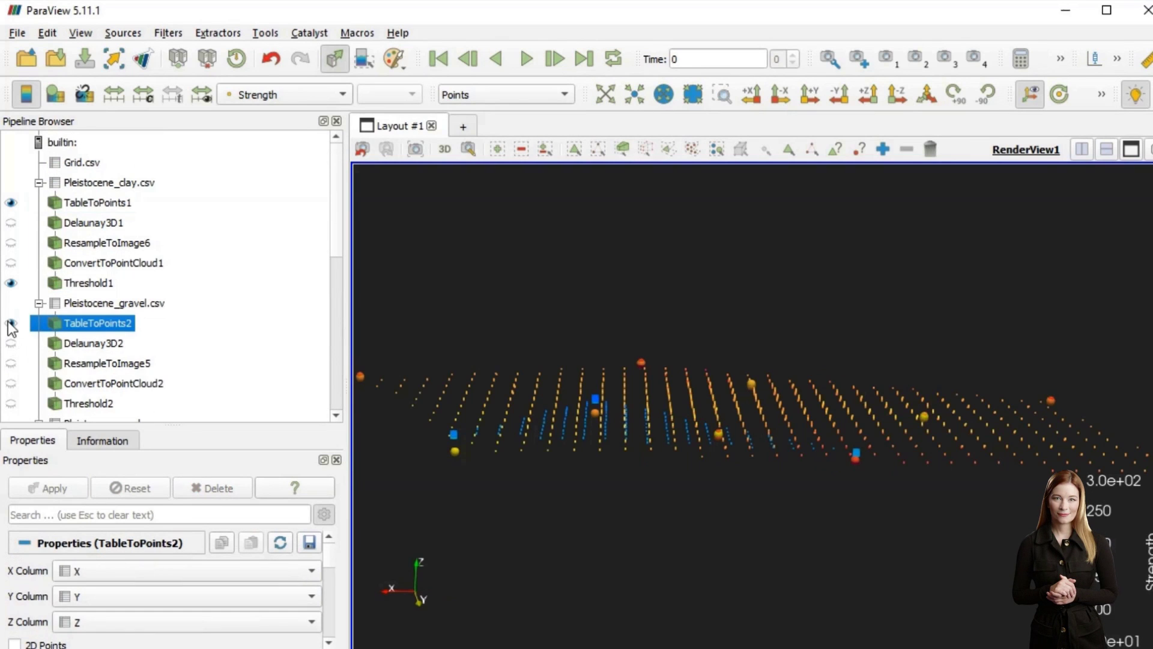
click(11, 404)
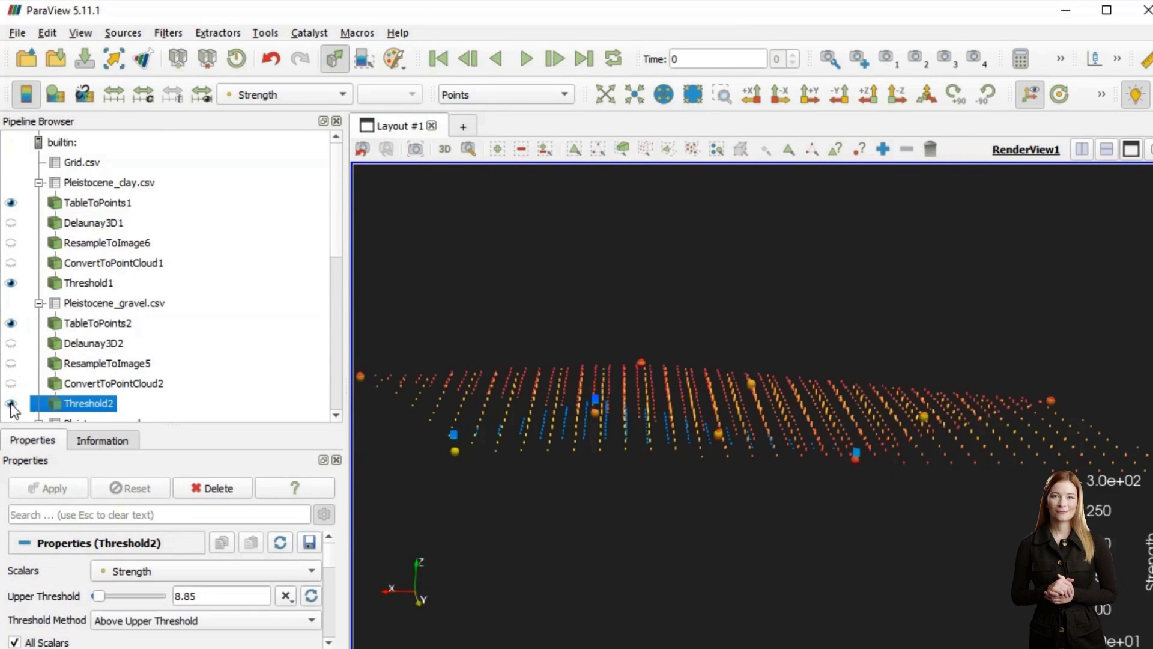
- Show the borehole points of Pleistocene sand, Quaternary gravel and Quaternary sand, plus Threshold4 of the Quaternary sand
scroll(162, 303, down, 5)
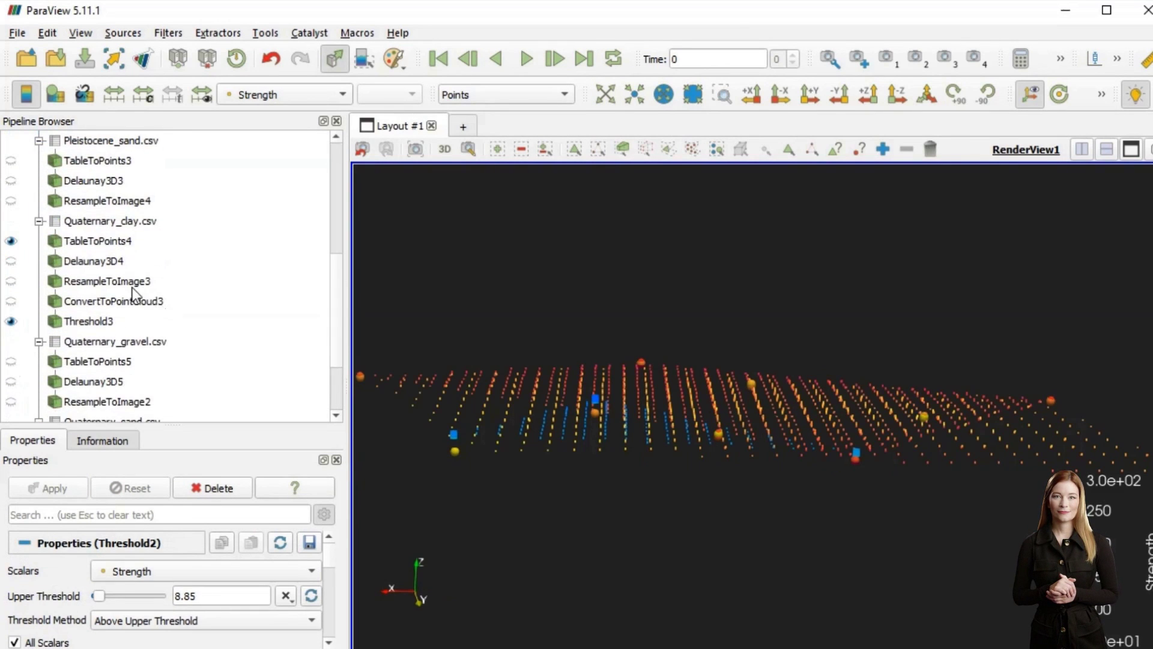
click(10, 160)
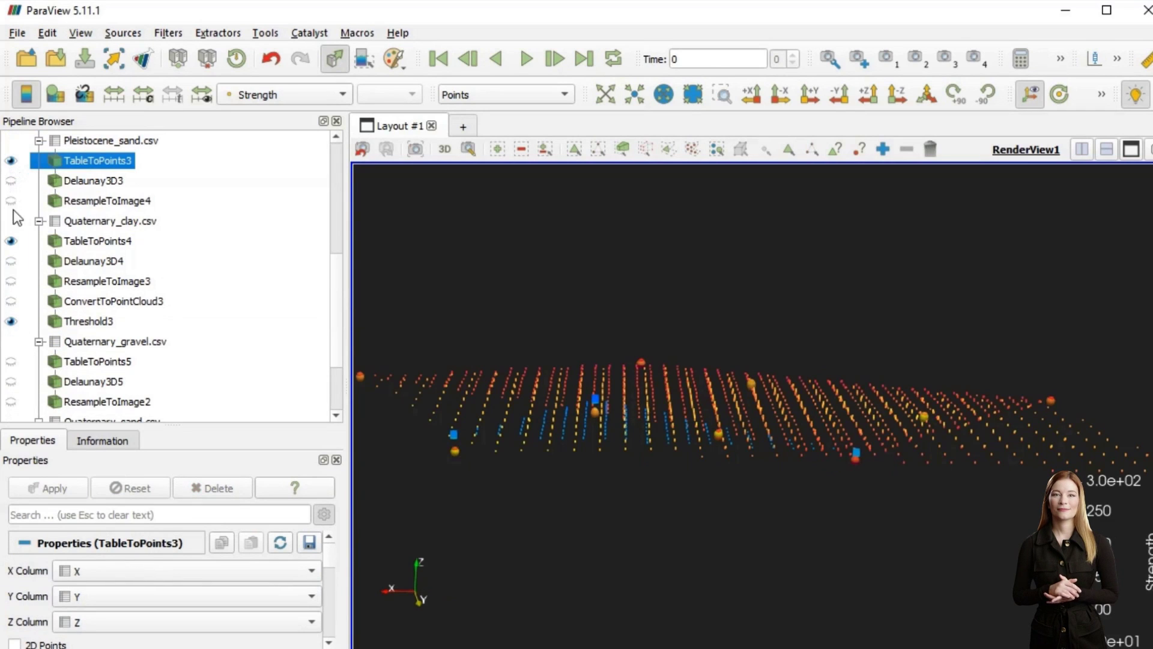
ctrl+click(81, 241)
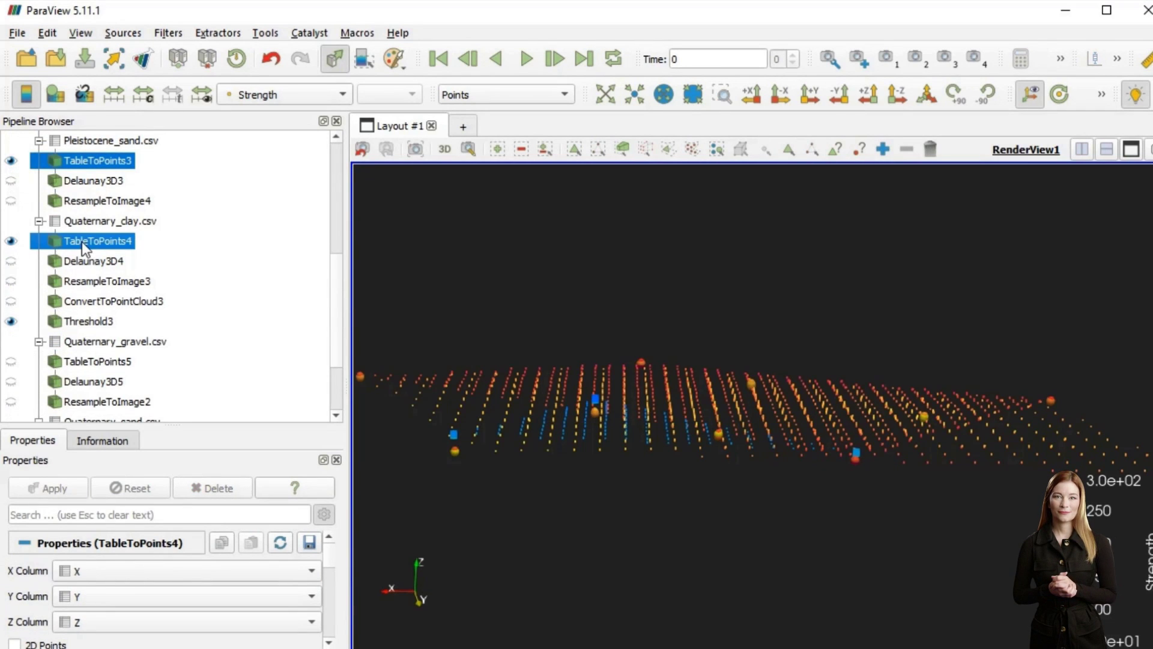
ctrl+click(75, 322)
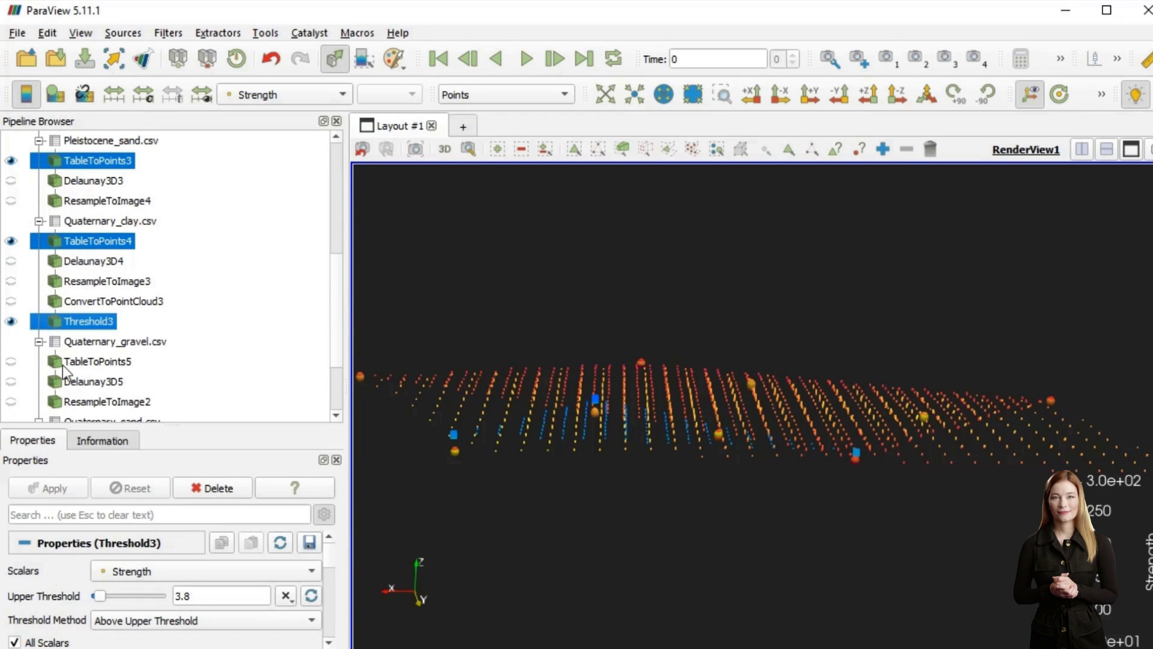
click(12, 362)
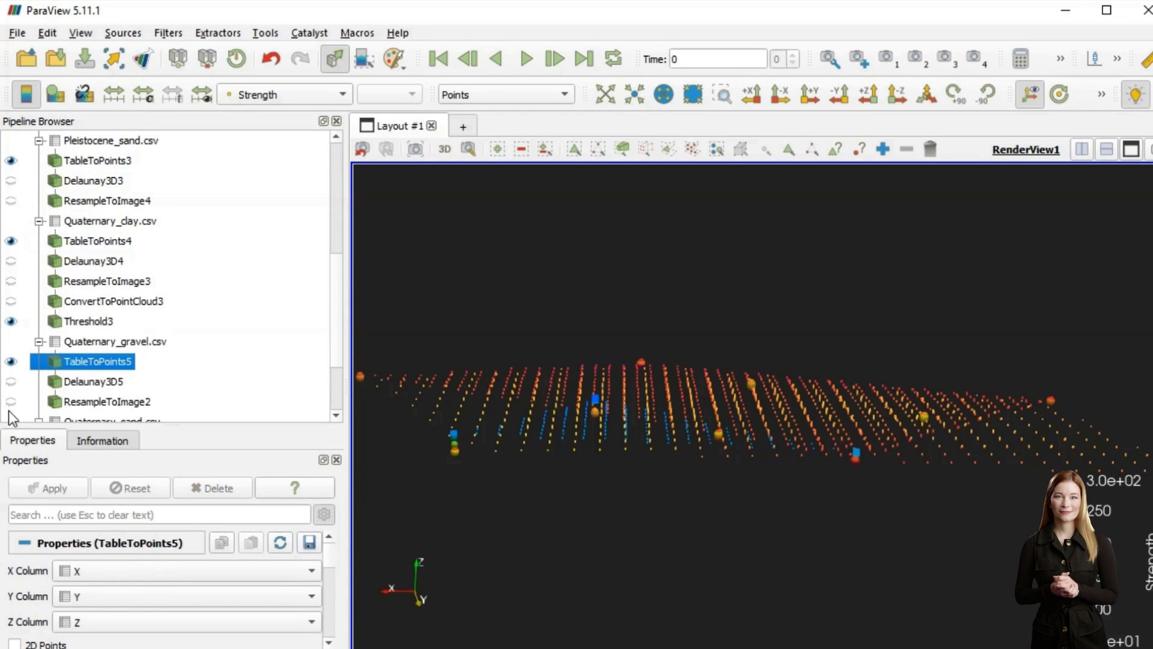
scroll(28, 378, down, 2)
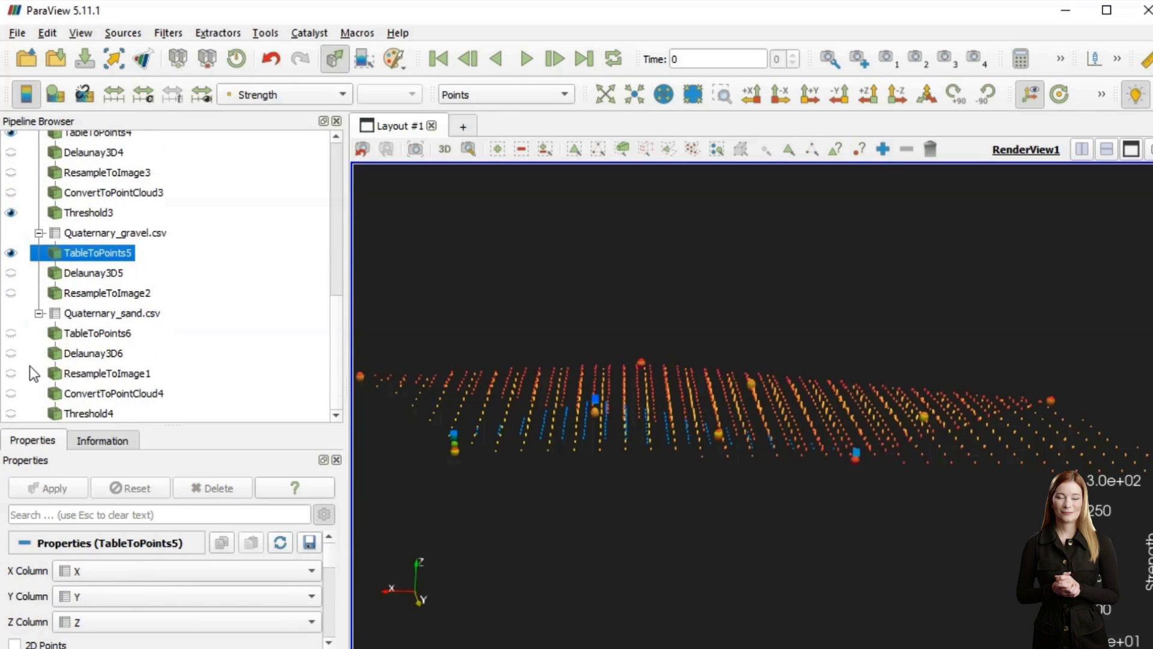
click(11, 333)
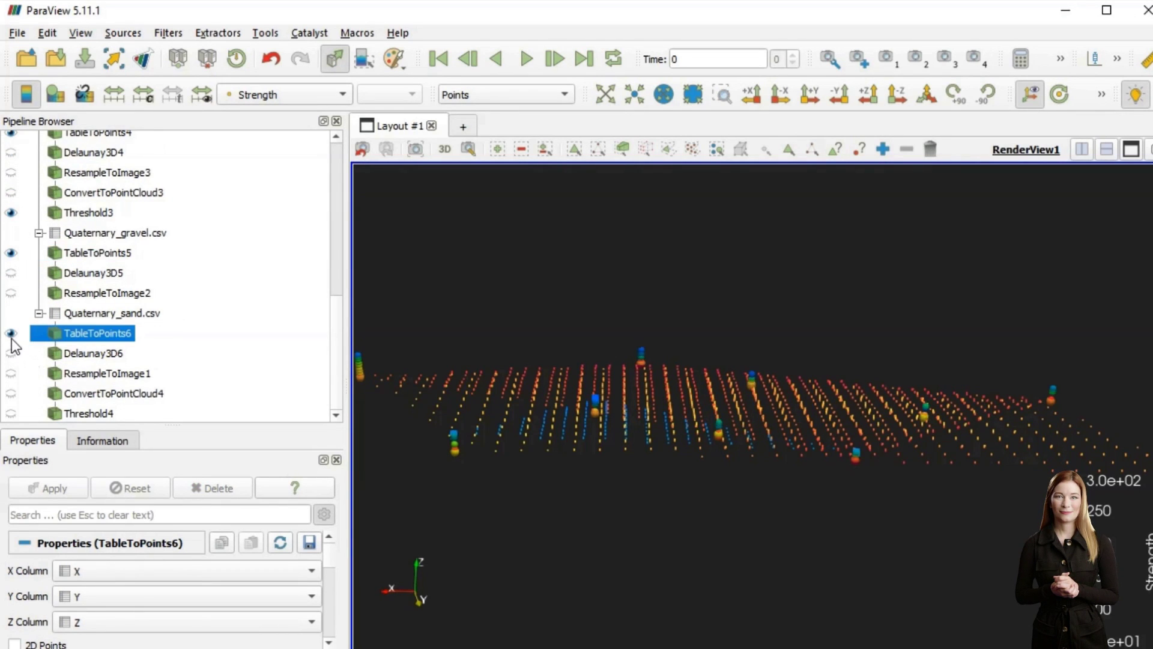
click(11, 414)
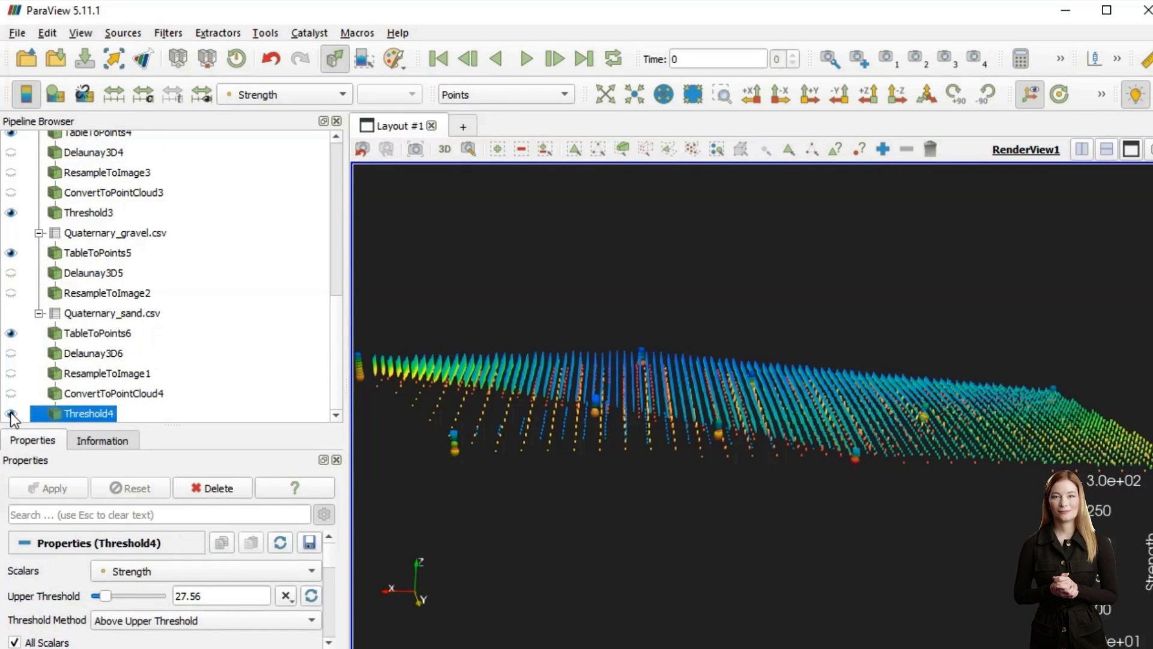
- Combine TableToPoints1 to TableToPoints6 and Threshold1 to Threshold4 with an Append Datasets filter
ctrl+click(97, 333)
ctrl+click(96, 253)
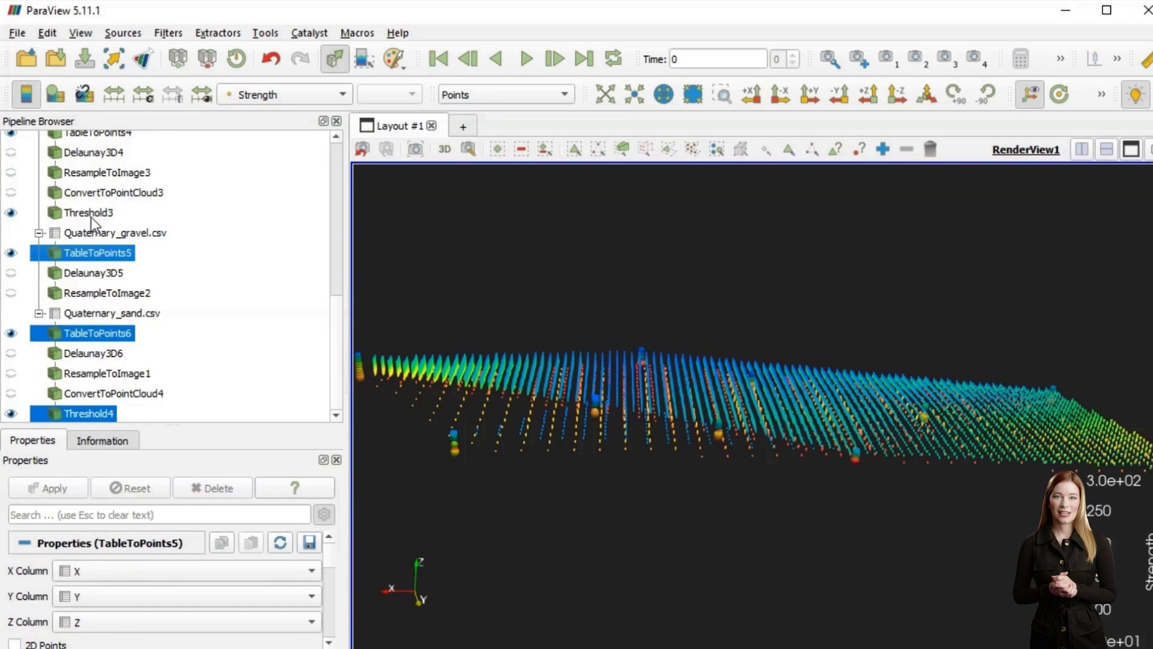
ctrl+click(92, 218)
scroll(92, 223, up, 2)
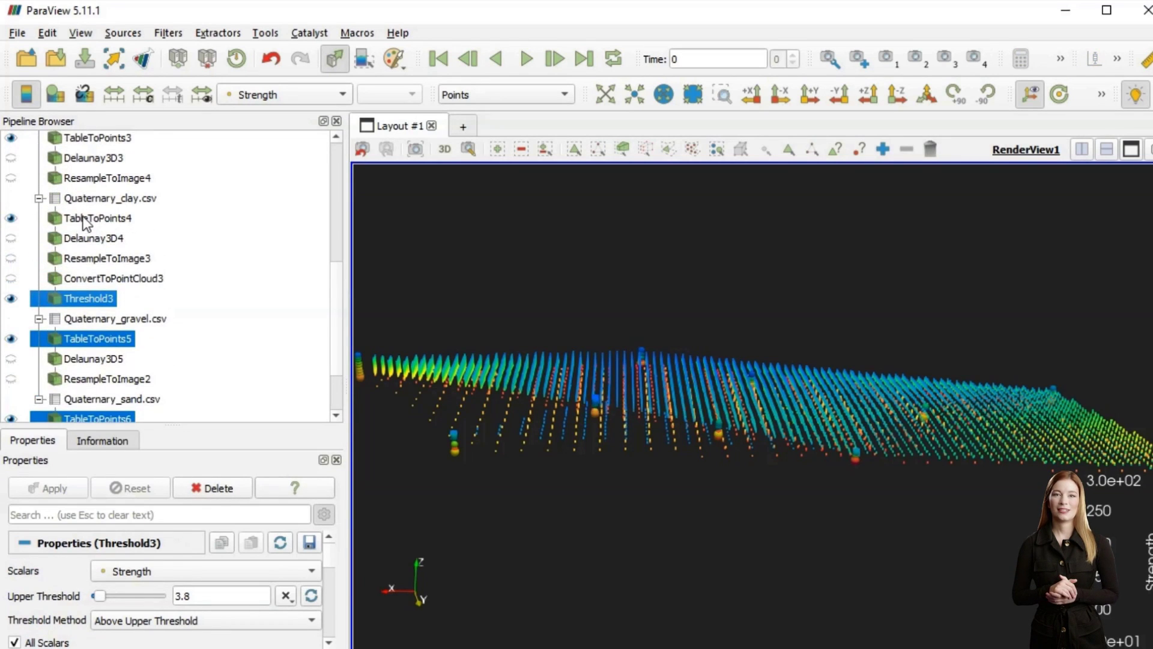
ctrl+click(91, 218)
scroll(84, 222, up, 2)
scroll(84, 223, up, 2)
ctrl+click(80, 249)
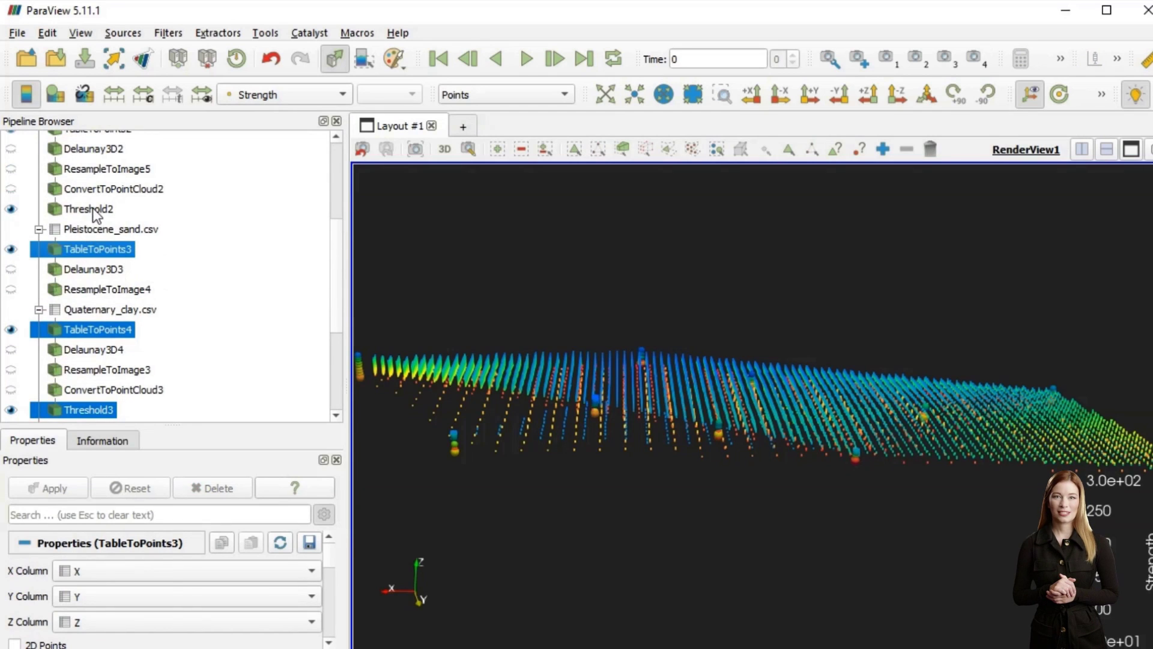
ctrl+click(95, 211)
scroll(94, 213, up, 3)
ctrl+click(92, 301)
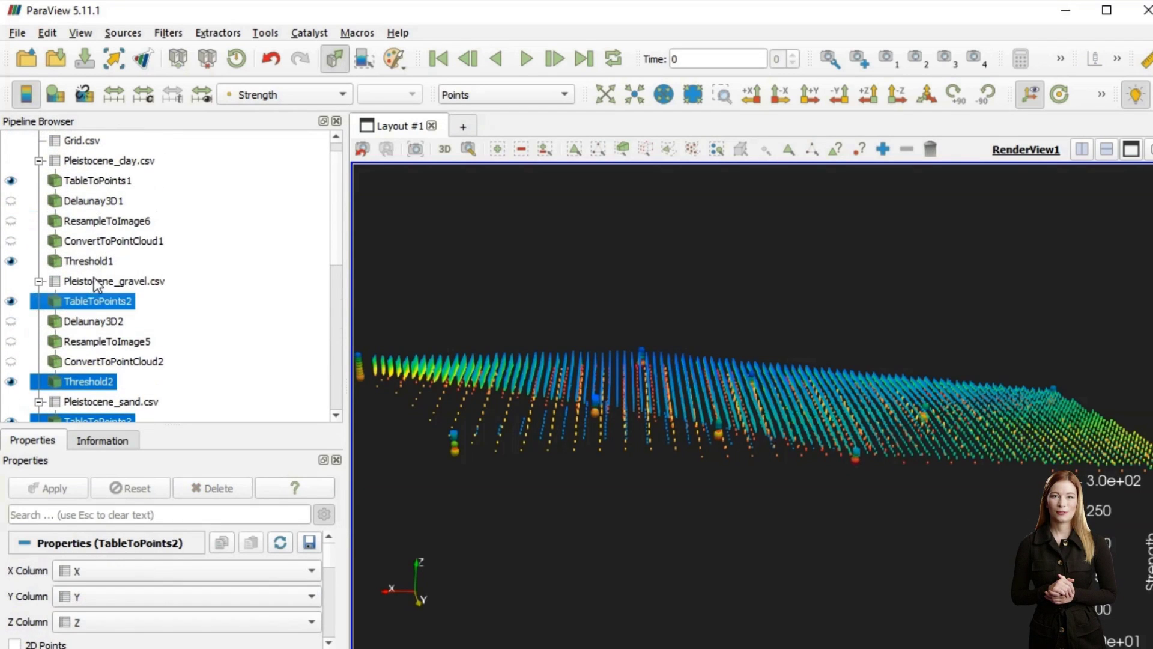
ctrl+click(93, 260)
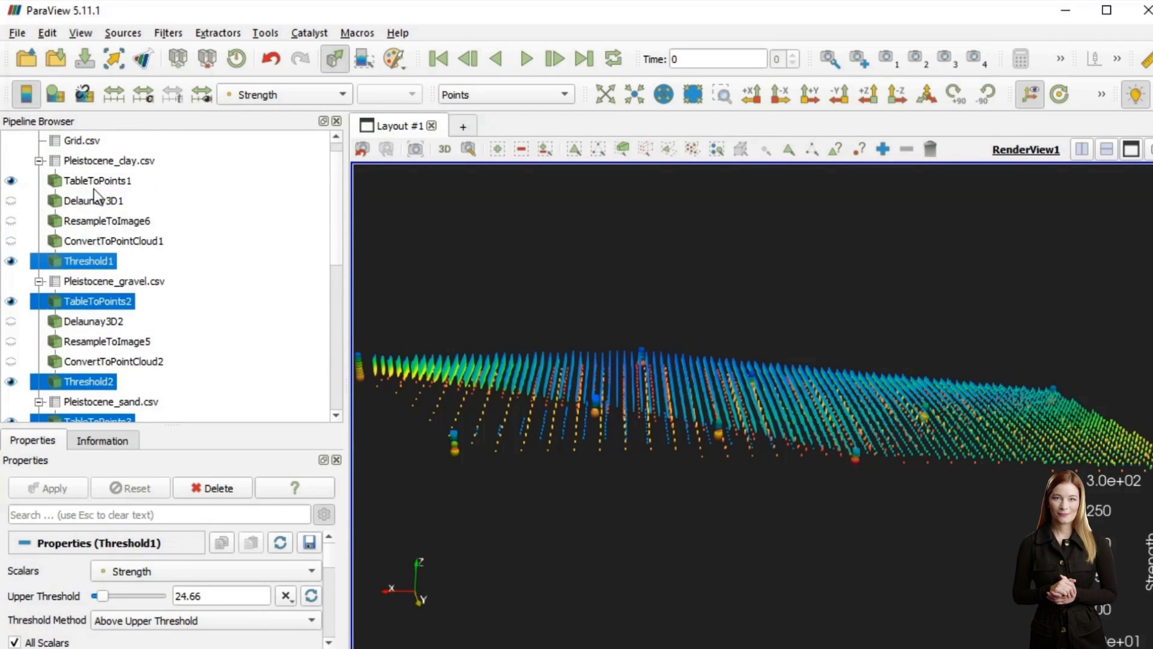
ctrl+click(94, 182)
scroll(98, 204, down, 6)
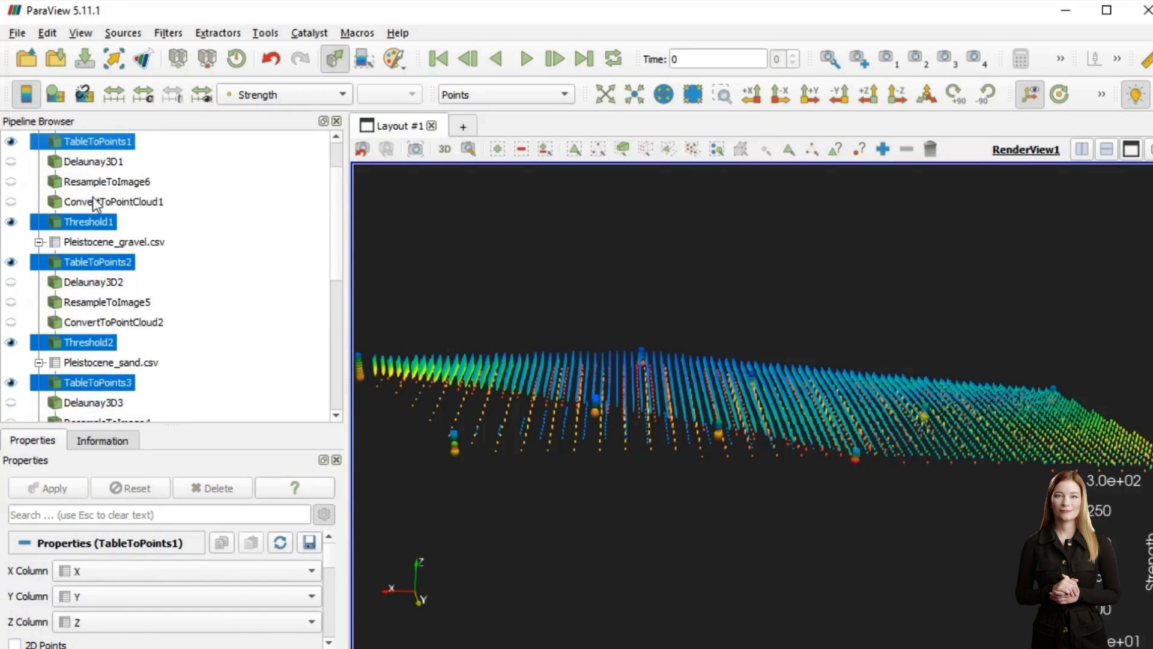
right_click(95, 413)
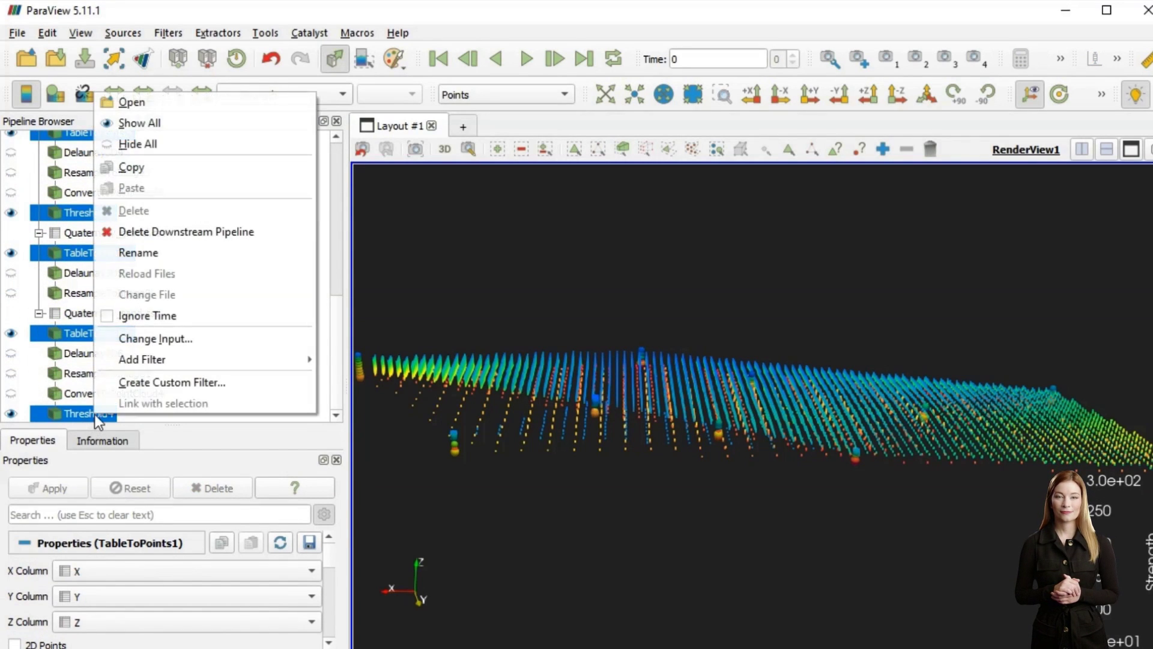
mouse_move(232, 359)
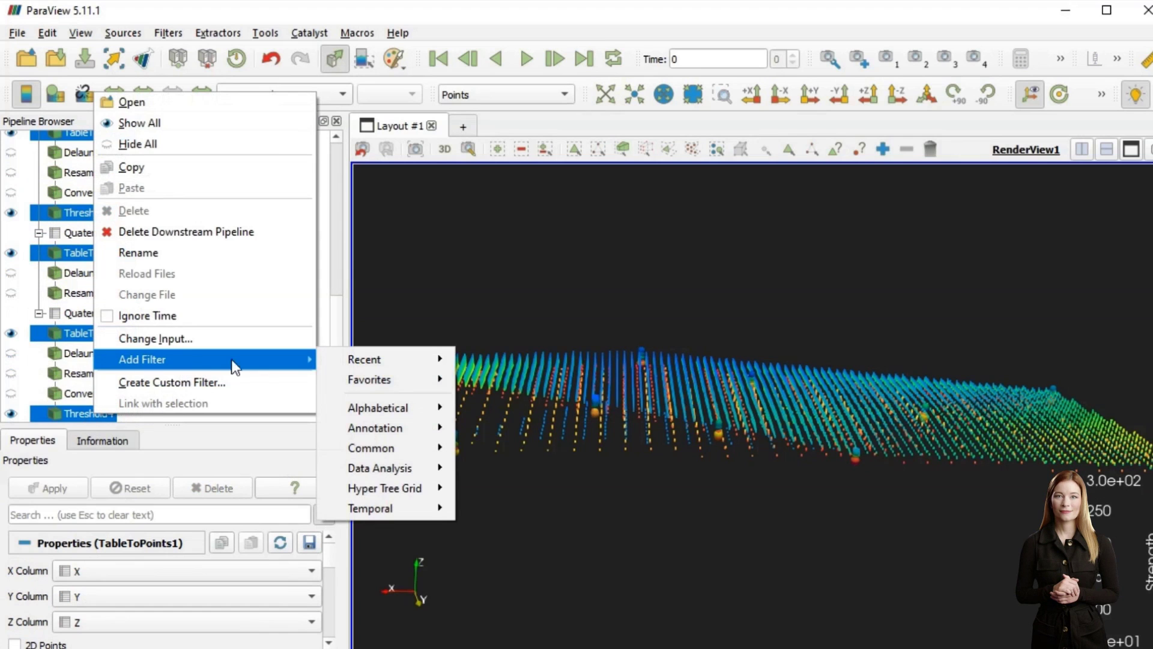
mouse_move(377, 358)
click(521, 359)
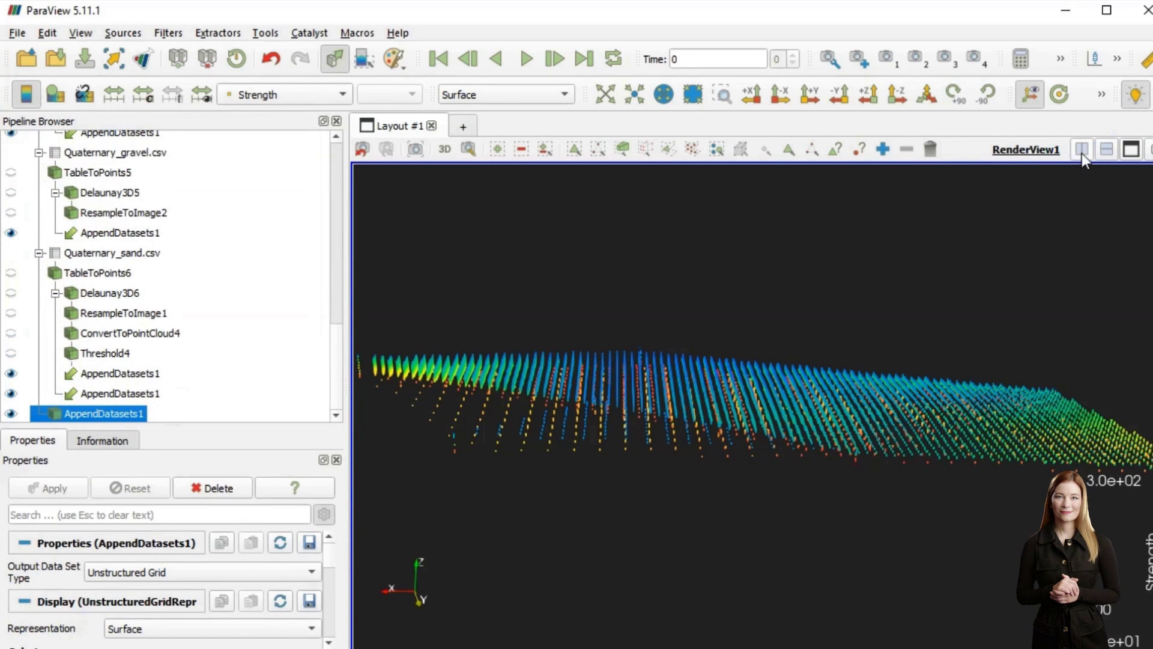
- Split the layout side by side and open a SpreadSheet View of AppendDatasets1 to check the merged points
click(1082, 153)
click(989, 581)
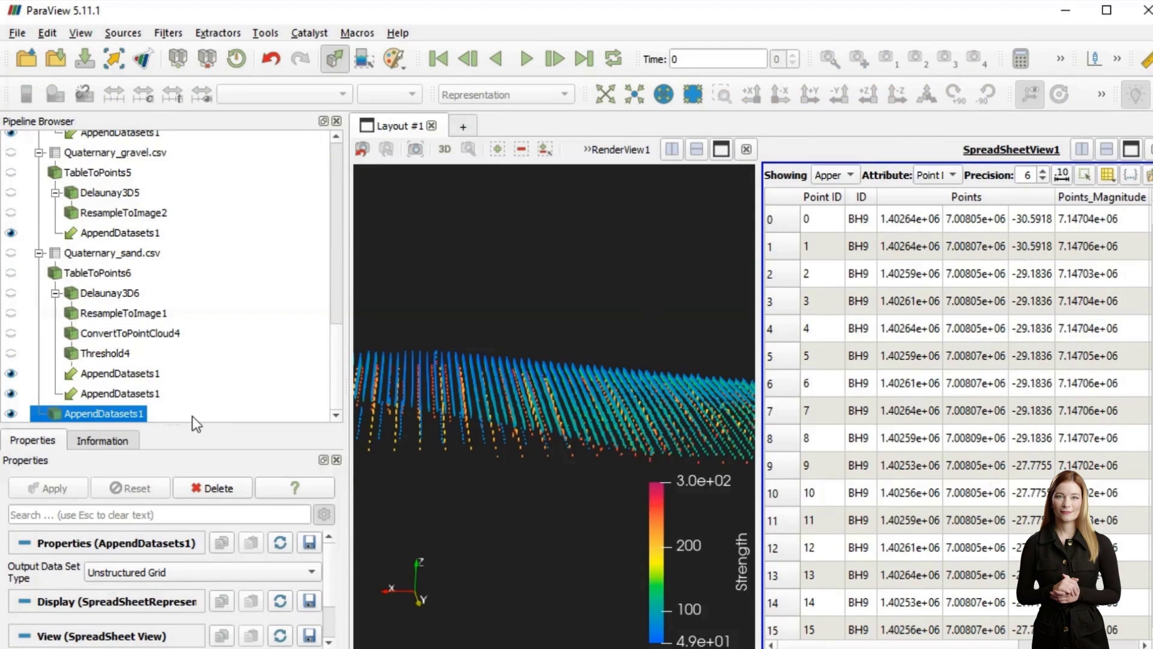
- Apply a Delaunay 3D filter to AppendDatasets1 and inspect the resulting strength volume from the side and close up
right_click(109, 409)
mouse_move(240, 358)
mouse_move(426, 406)
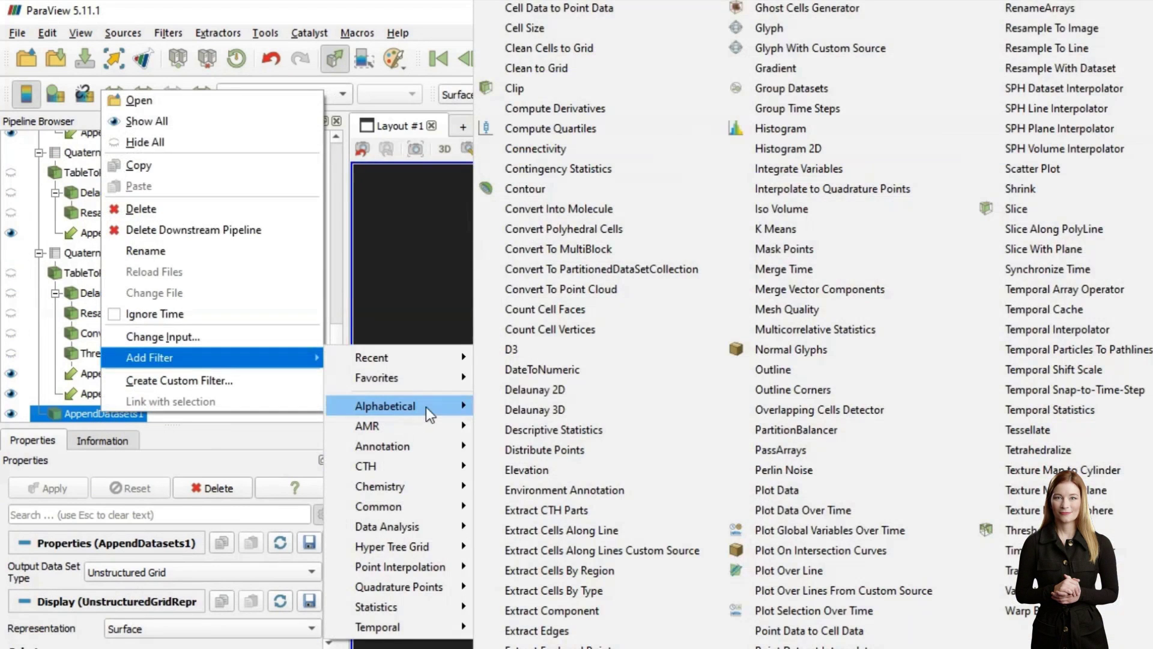
click(546, 409)
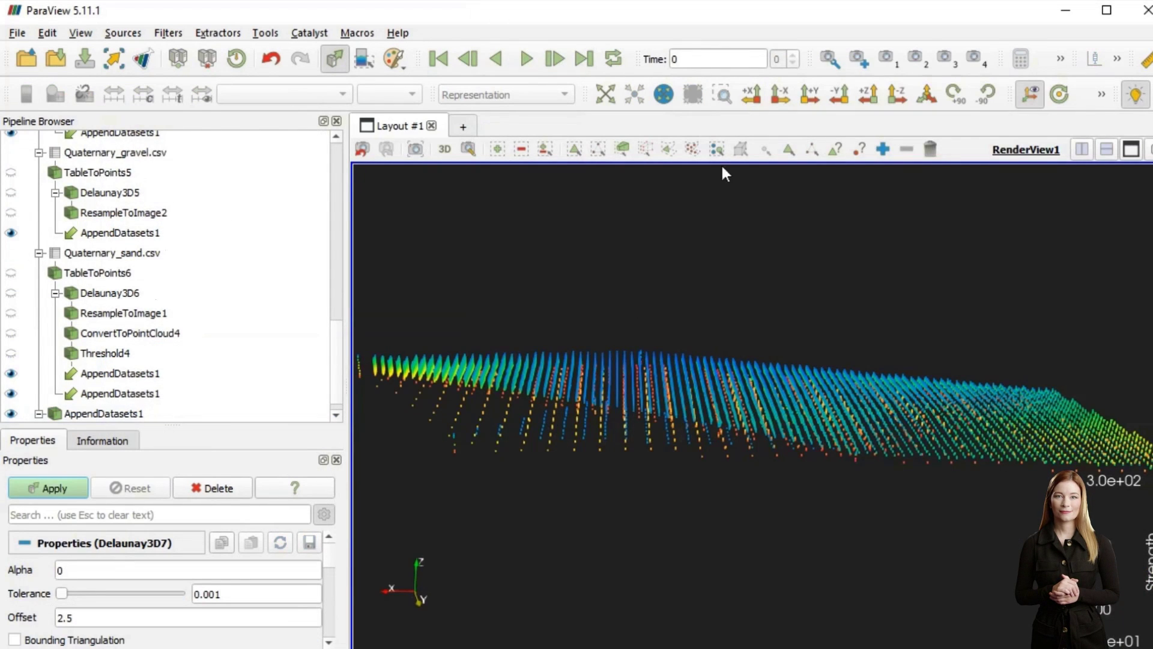
click(57, 487)
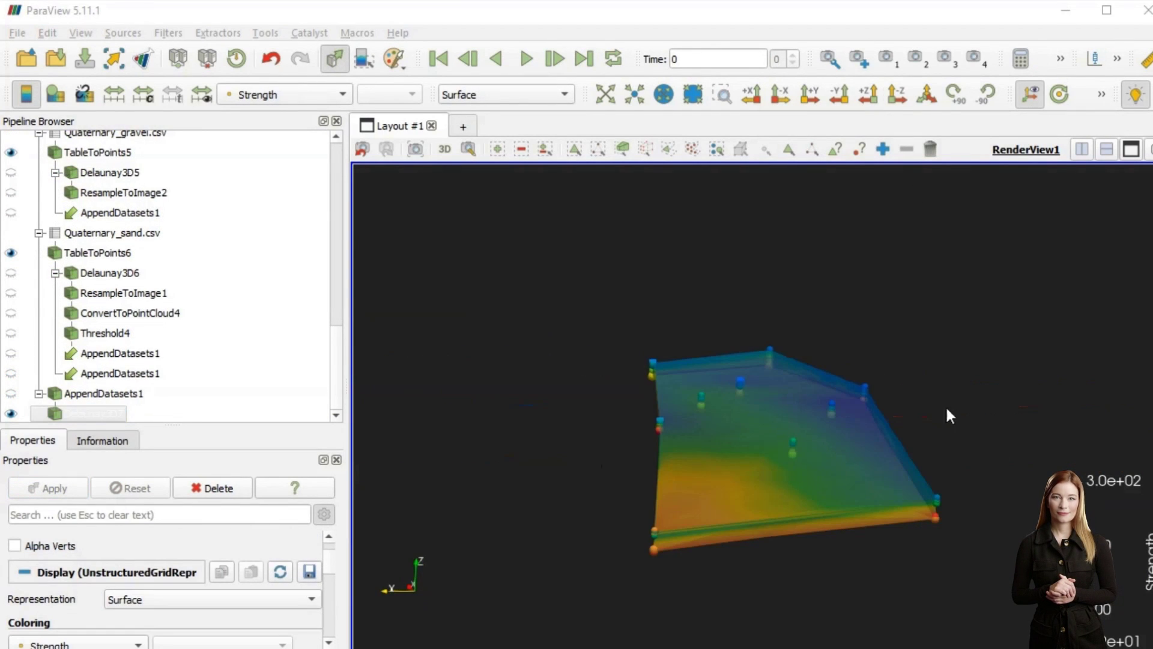
drag(912, 583, 651, 445)
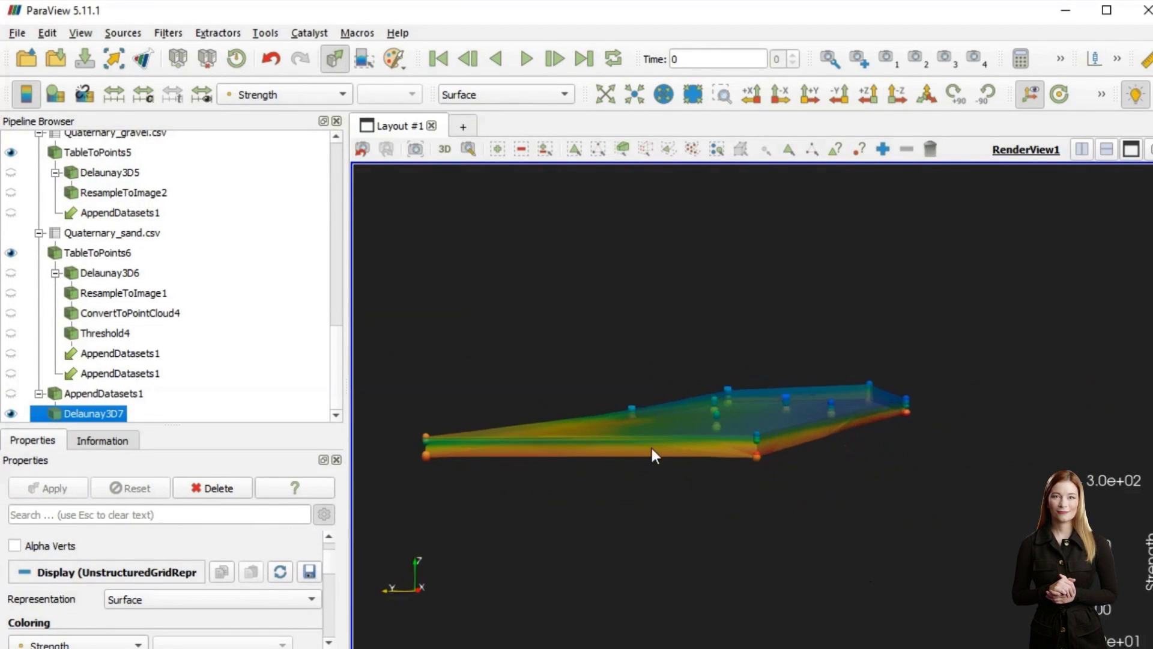
scroll(650, 441, up, 5)
drag(708, 546, 799, 464)
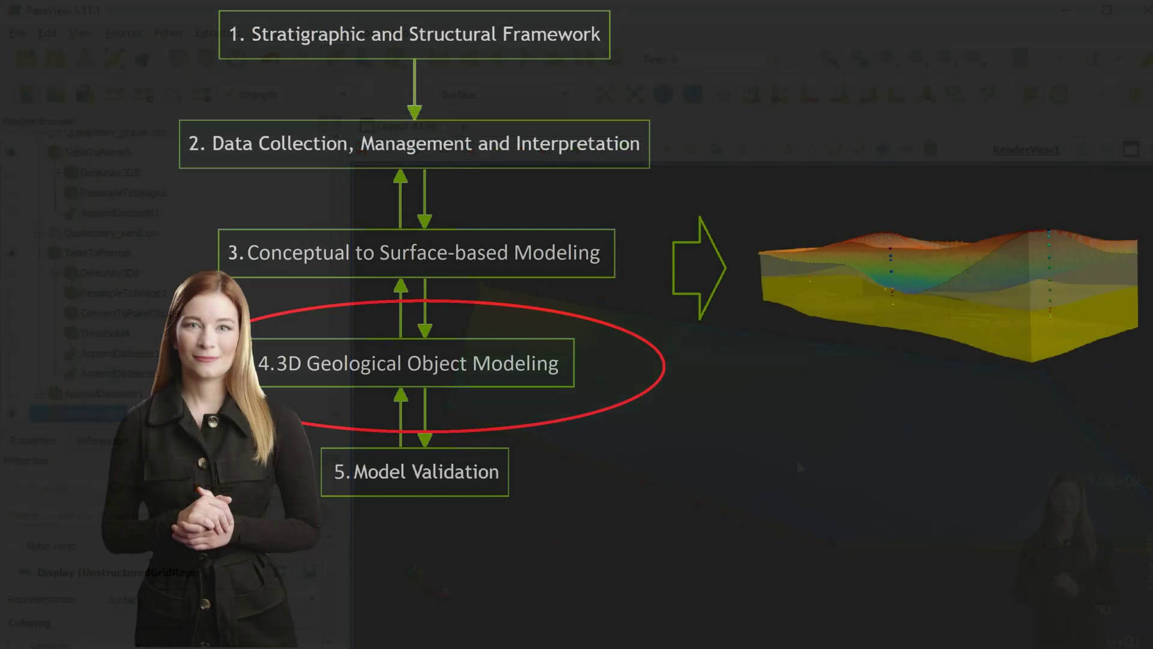